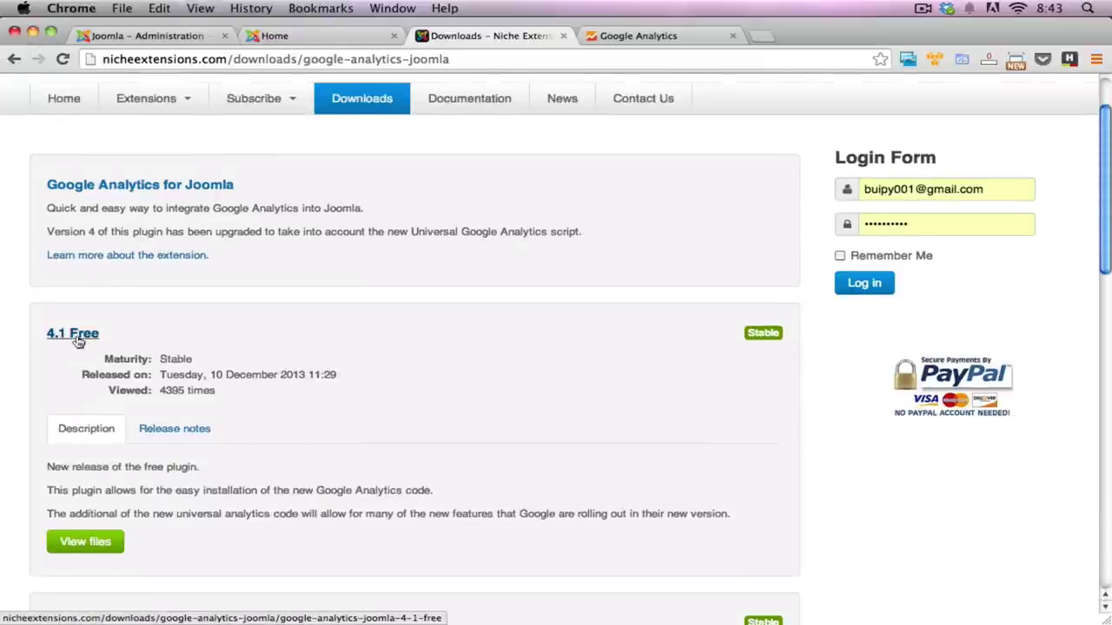
- Open the files of the Google Analytics for Joomla 4.1 Free release and review the package details
{"action": "scroll", "coordinate": [92, 452], "scroll_direction": "down", "scroll_amount": 3}
{"action": "left_click", "coordinate": [100, 453]}
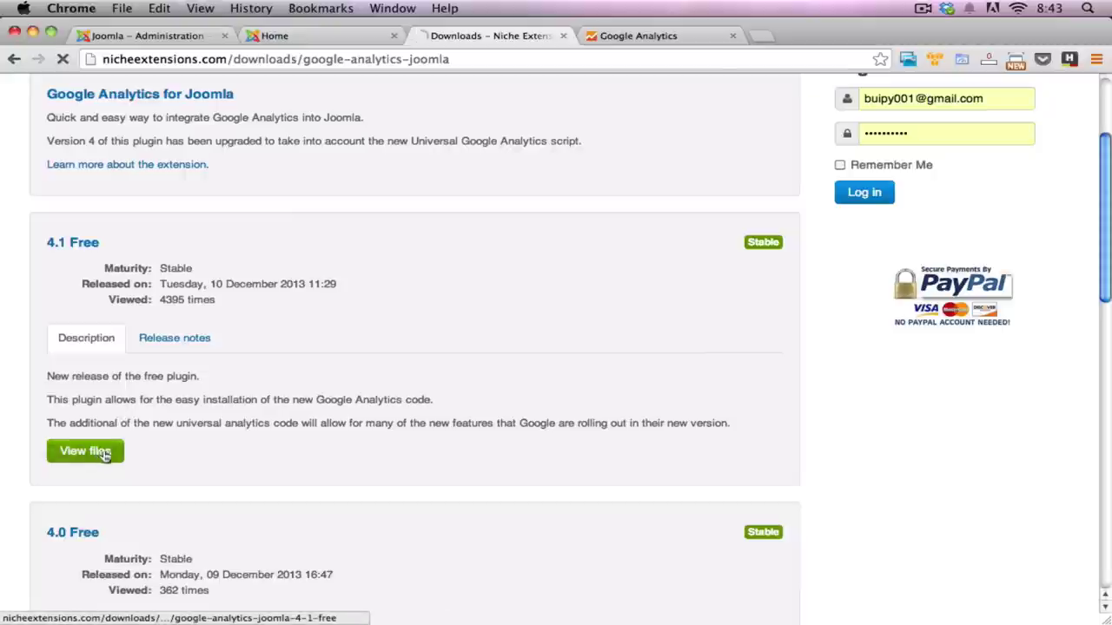
{"action": "scroll", "coordinate": [321, 450], "scroll_direction": "down", "scroll_amount": 5}
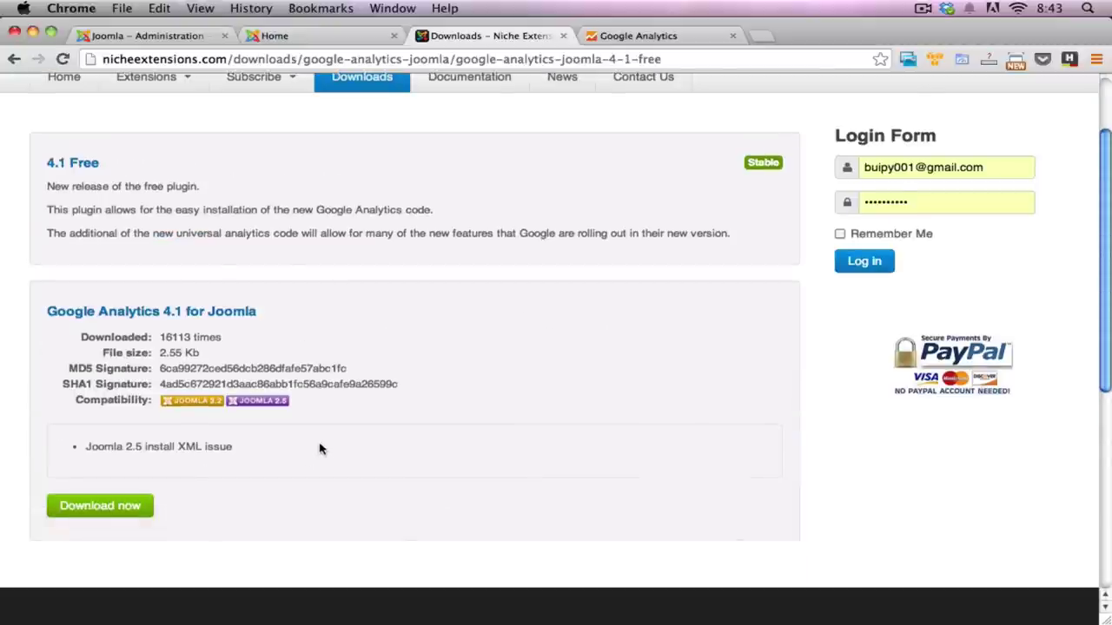
{"action": "scroll", "coordinate": [173, 191], "scroll_direction": "up", "scroll_amount": 1}
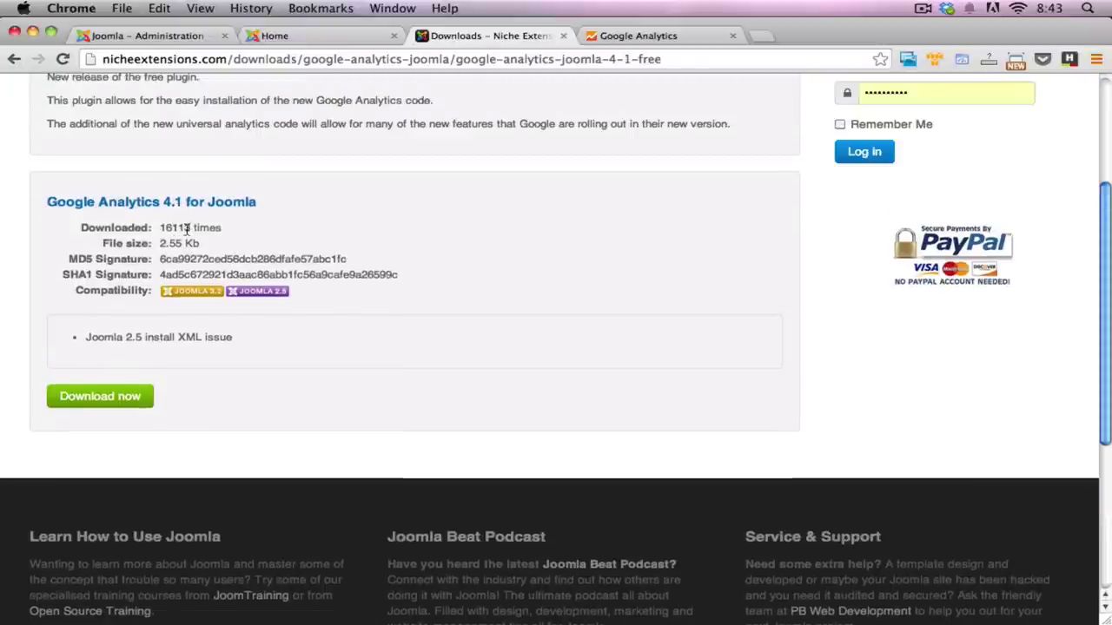
{"action": "scroll", "coordinate": [265, 258], "scroll_direction": "up", "scroll_amount": 1}
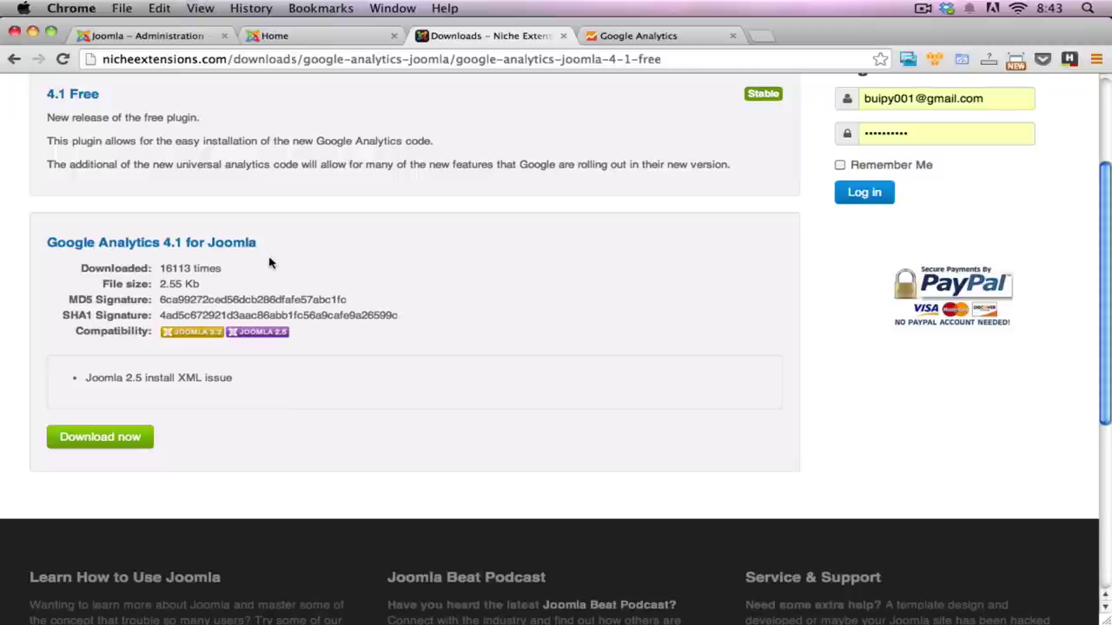
- Download Google Analytics 4.1 for Joomla to the Desktop as plg_googleanalytics-v4.1, replacing the existing file
{"action": "left_click", "coordinate": [128, 441]}
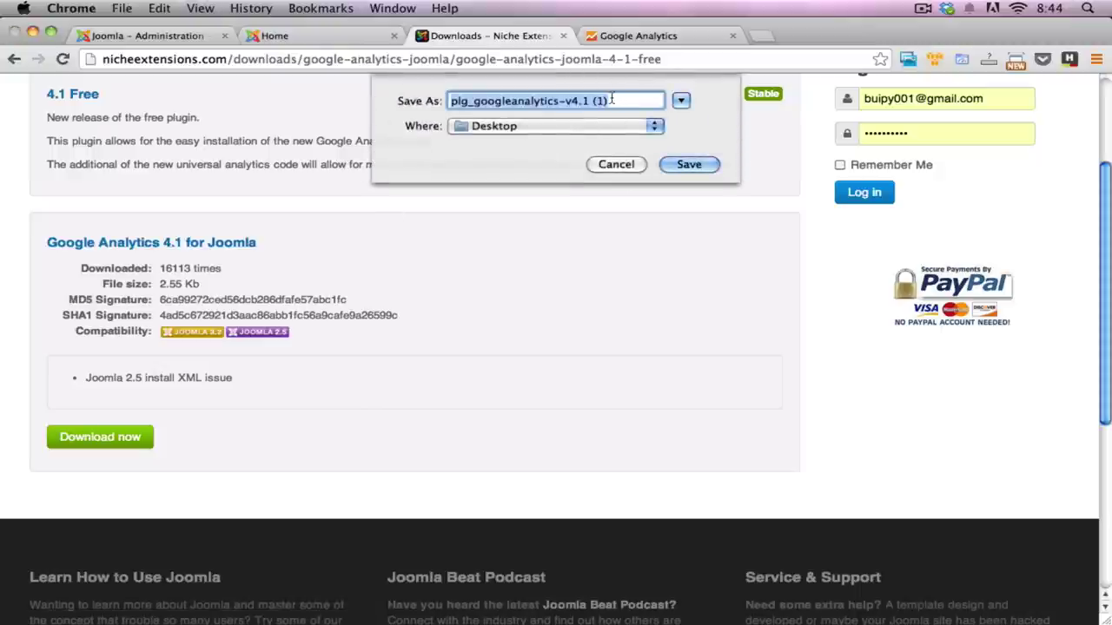
{"action": "left_click_drag", "start_coordinate": [590, 101], "coordinate": [645, 101]}
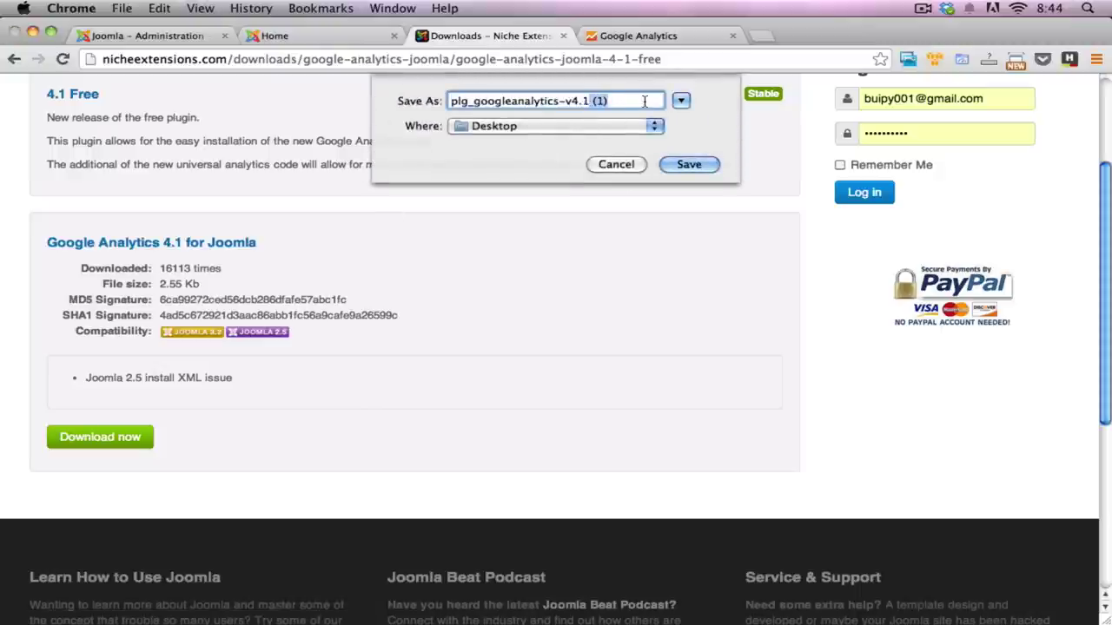
{"action": "key", "text": "BackSpace"}
{"action": "left_click", "coordinate": [699, 164]}
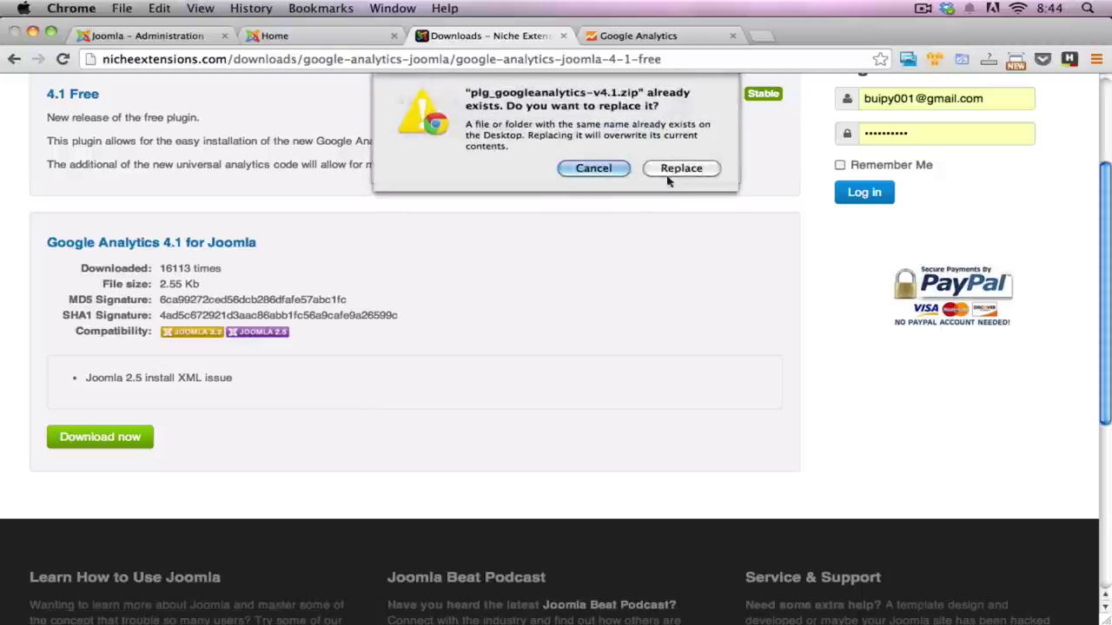
{"action": "left_click", "coordinate": [680, 165]}
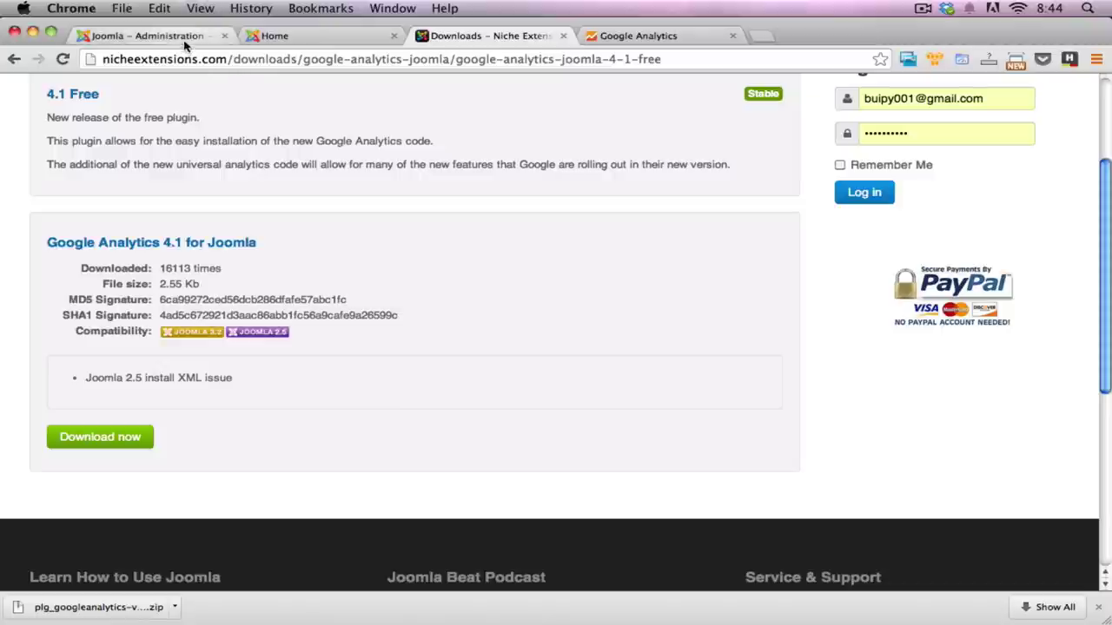
{"action": "scroll", "coordinate": [296, 252], "scroll_direction": "up", "scroll_amount": 4}
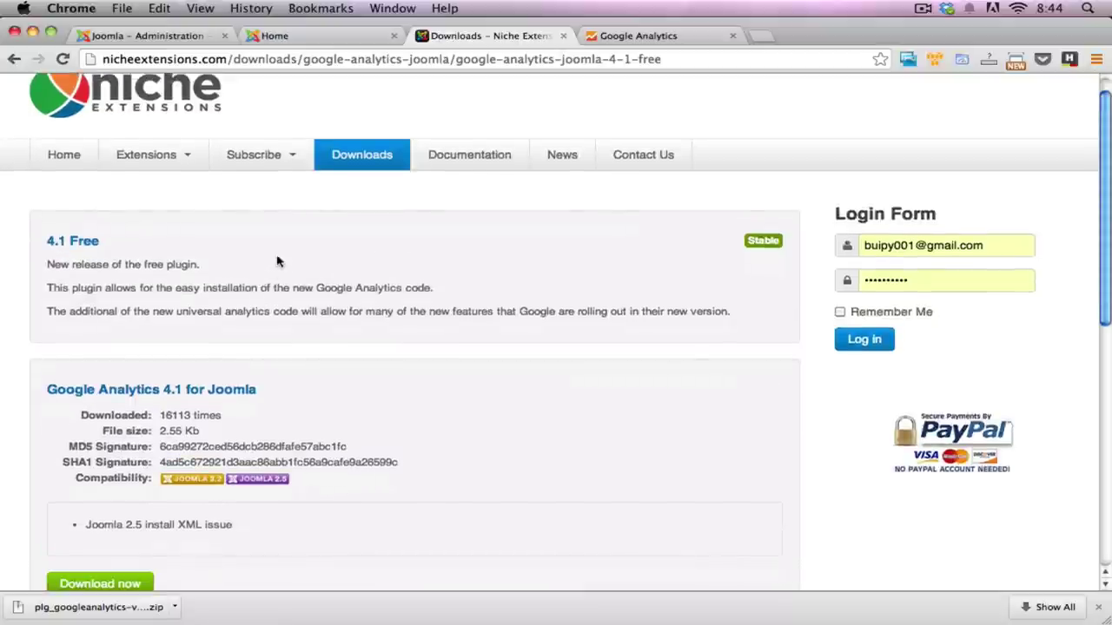
- Open the Extension Manager's install page in the Joomla administrator and look through the web catalogue, dismissing the browser's download bar
{"action": "left_click", "coordinate": [172, 39]}
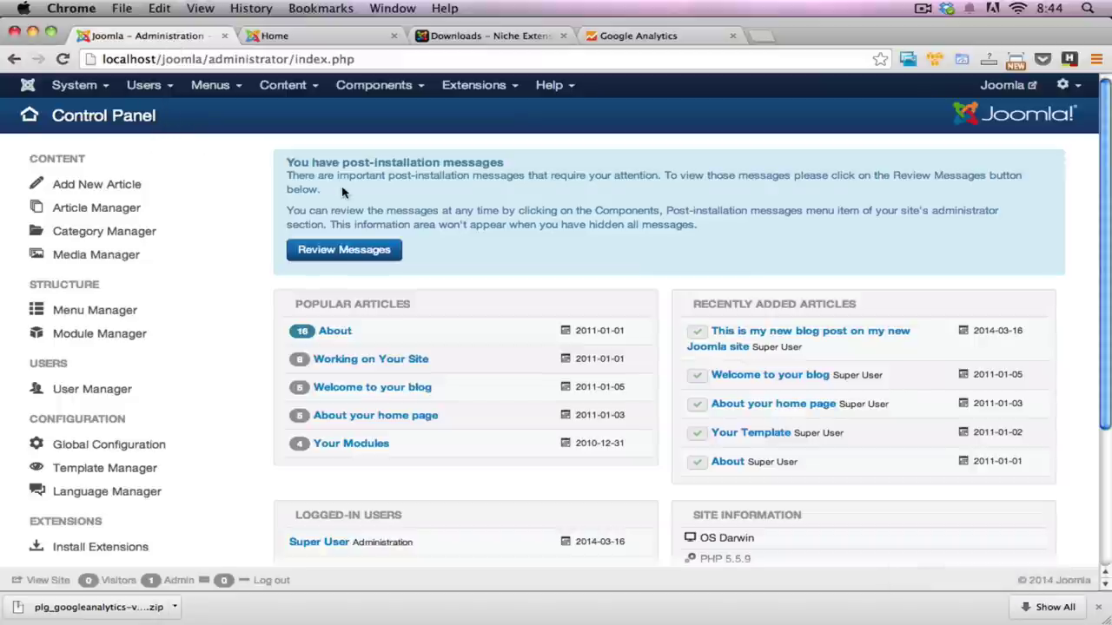
{"action": "left_click", "coordinate": [474, 87]}
{"action": "left_click", "coordinate": [482, 119]}
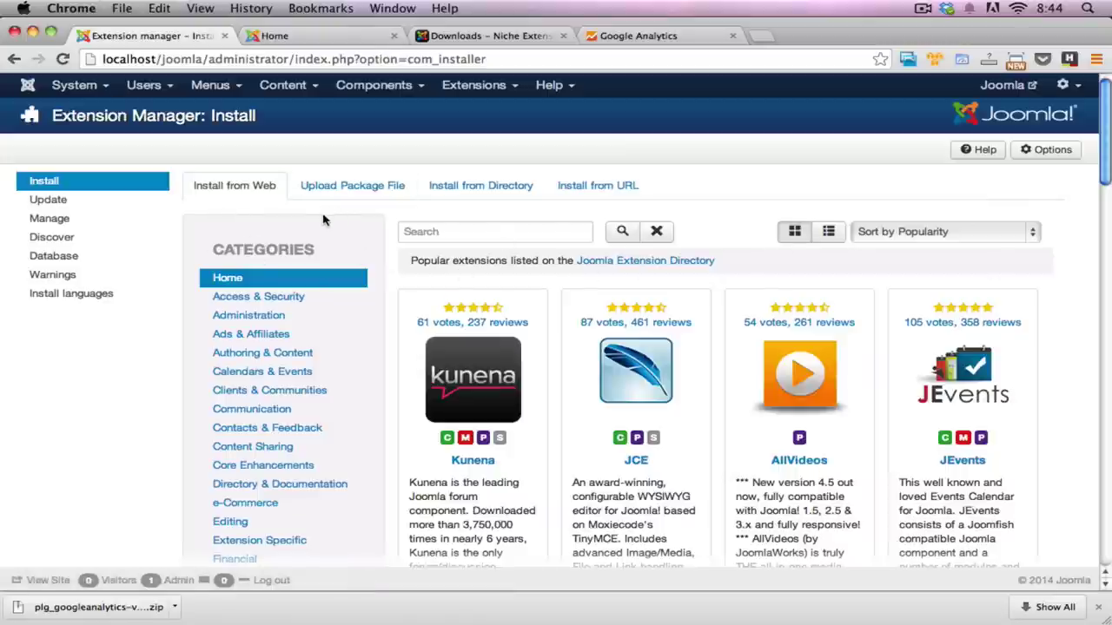
{"action": "scroll", "coordinate": [364, 272], "scroll_direction": "down", "scroll_amount": 5}
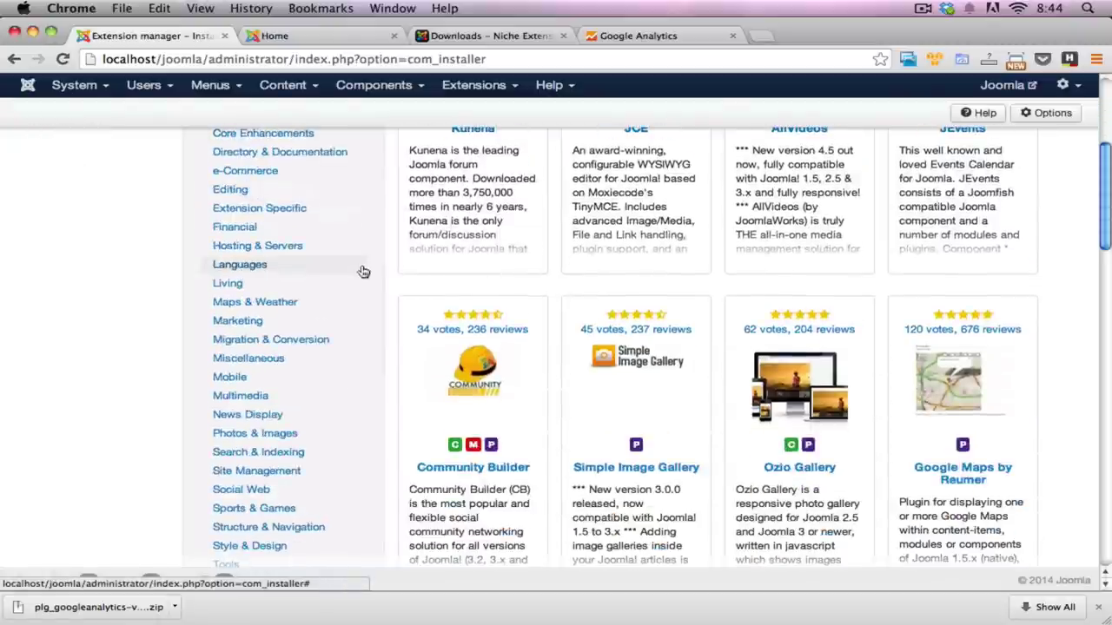
{"action": "scroll", "coordinate": [363, 272], "scroll_direction": "down", "scroll_amount": 10}
{"action": "scroll", "coordinate": [365, 278], "scroll_direction": "up", "scroll_amount": 15}
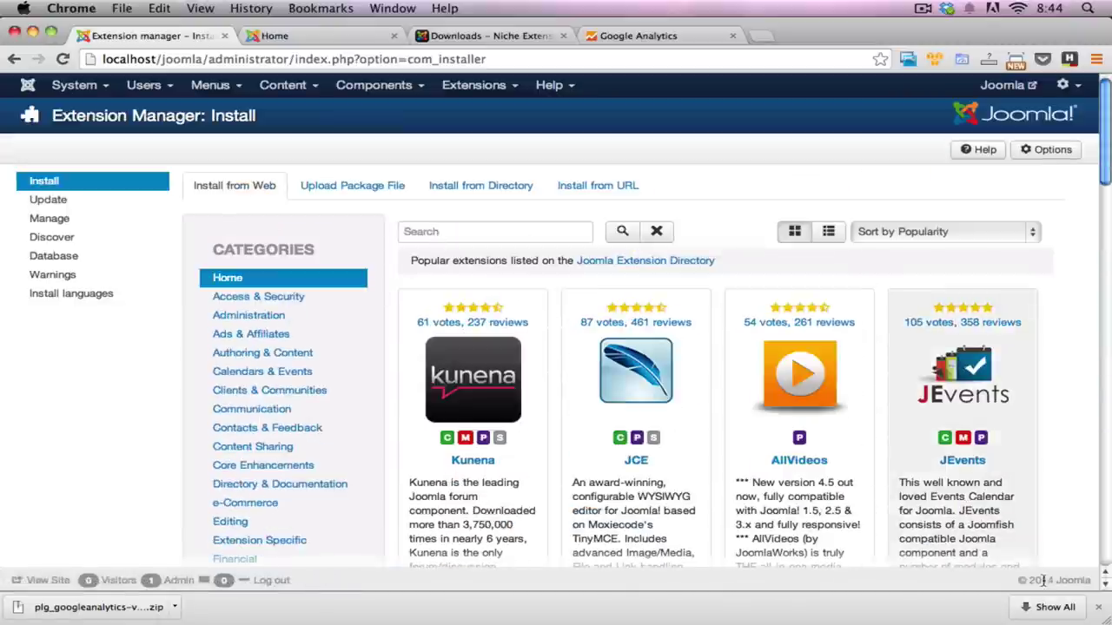
{"action": "left_click", "coordinate": [1098, 607]}
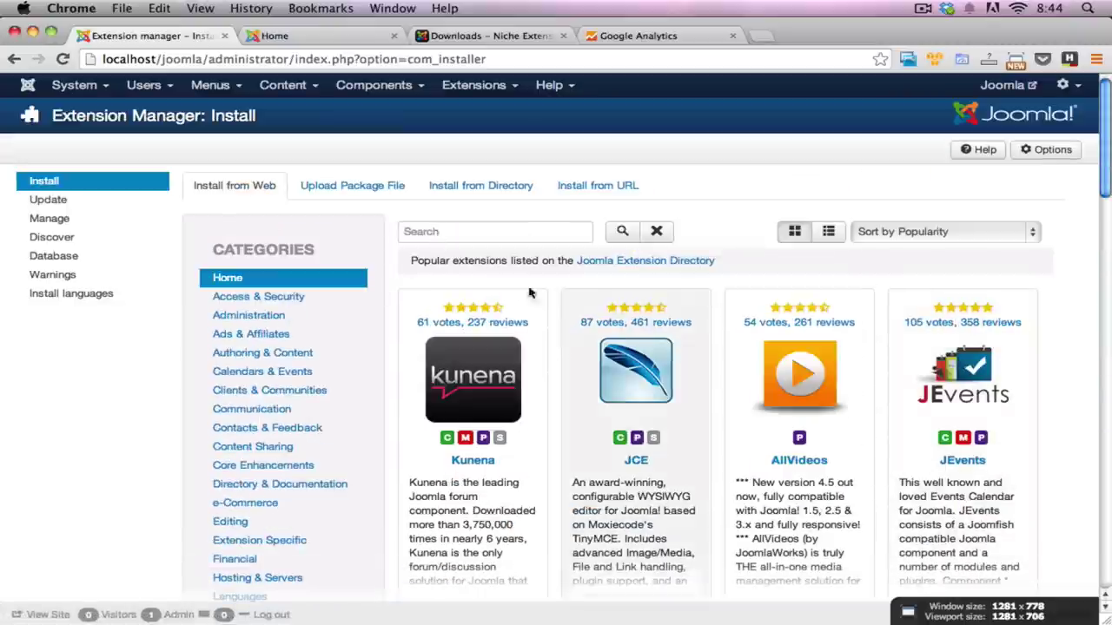
- Search the web extension catalogue for "google analytics" and open the Asynchronous Google Analytics Plugin listing
{"action": "left_click", "coordinate": [473, 242]}
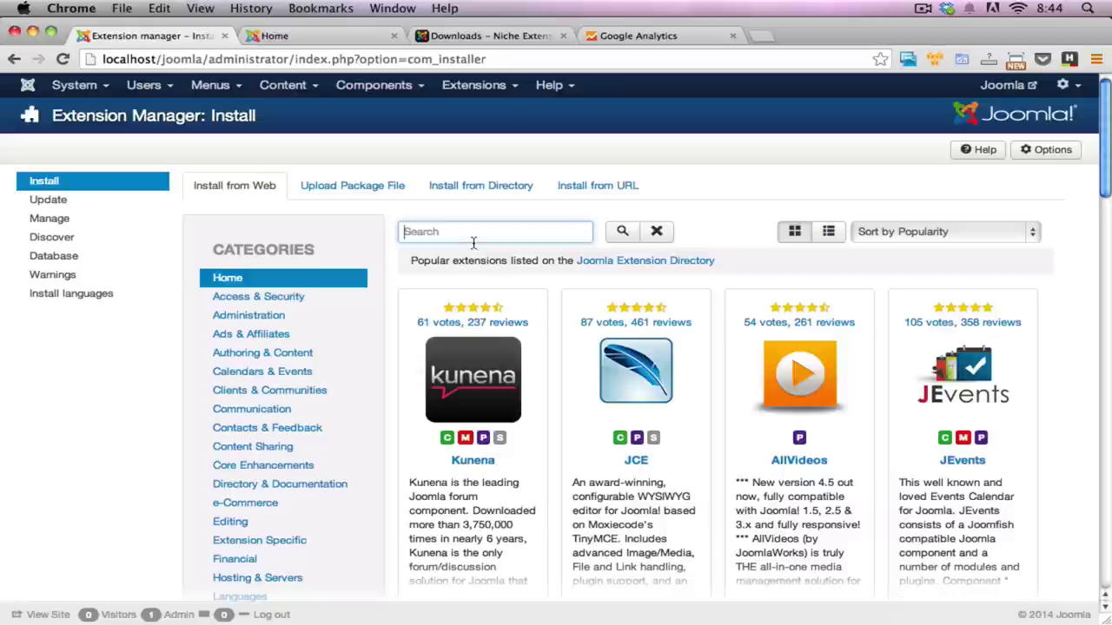
{"action": "type", "text": "google "}
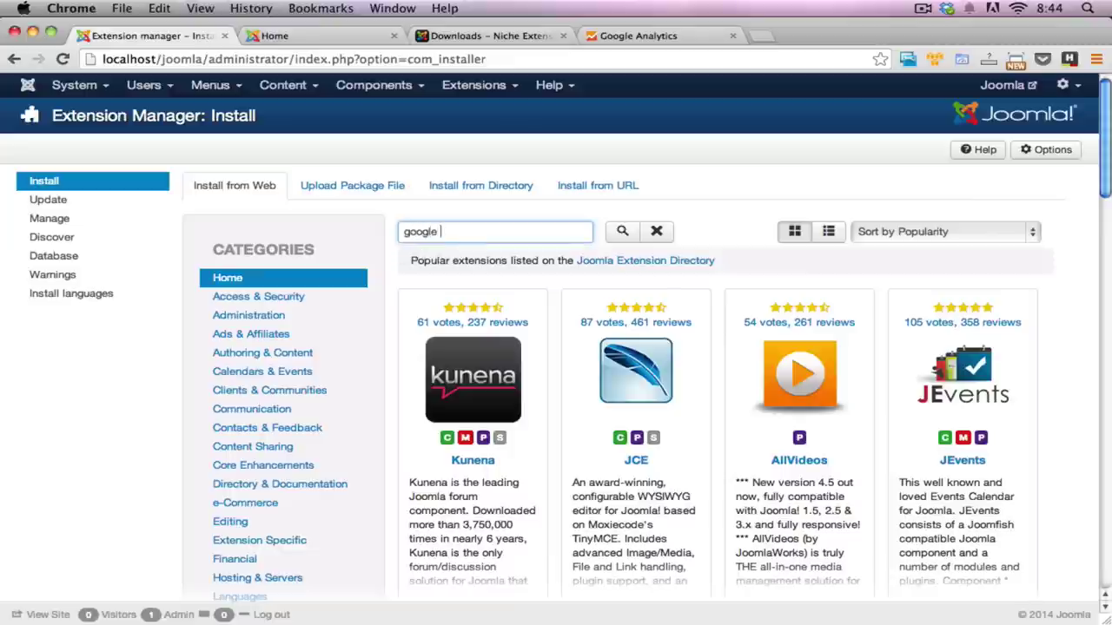
{"action": "type", "text": "analytics"}
{"action": "key", "text": "Return"}
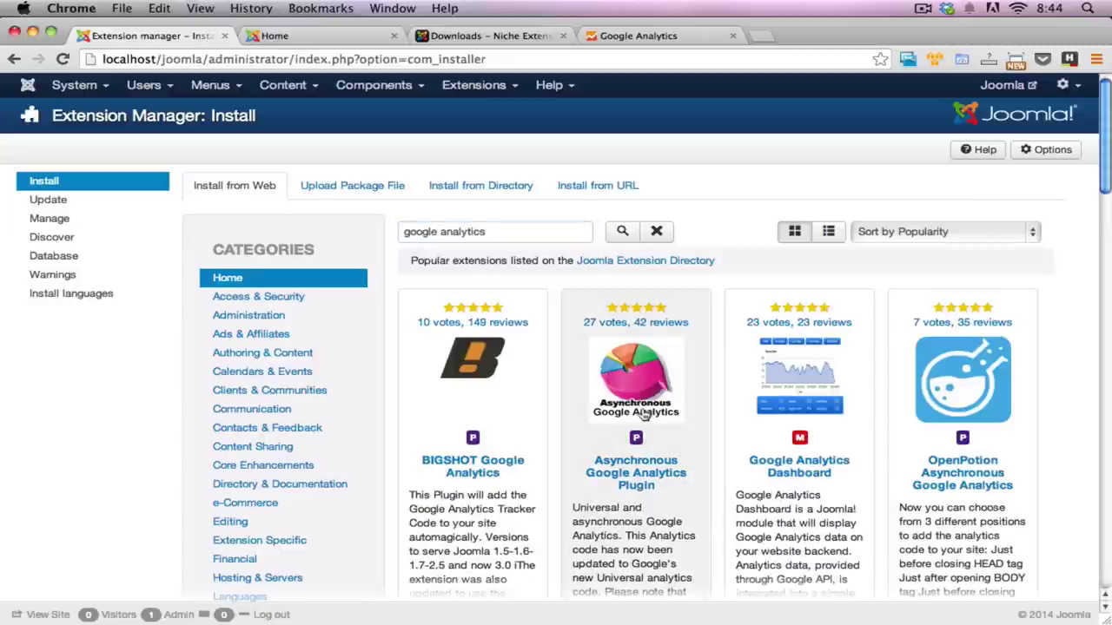
{"action": "scroll", "coordinate": [628, 469], "scroll_direction": "down", "scroll_amount": 2}
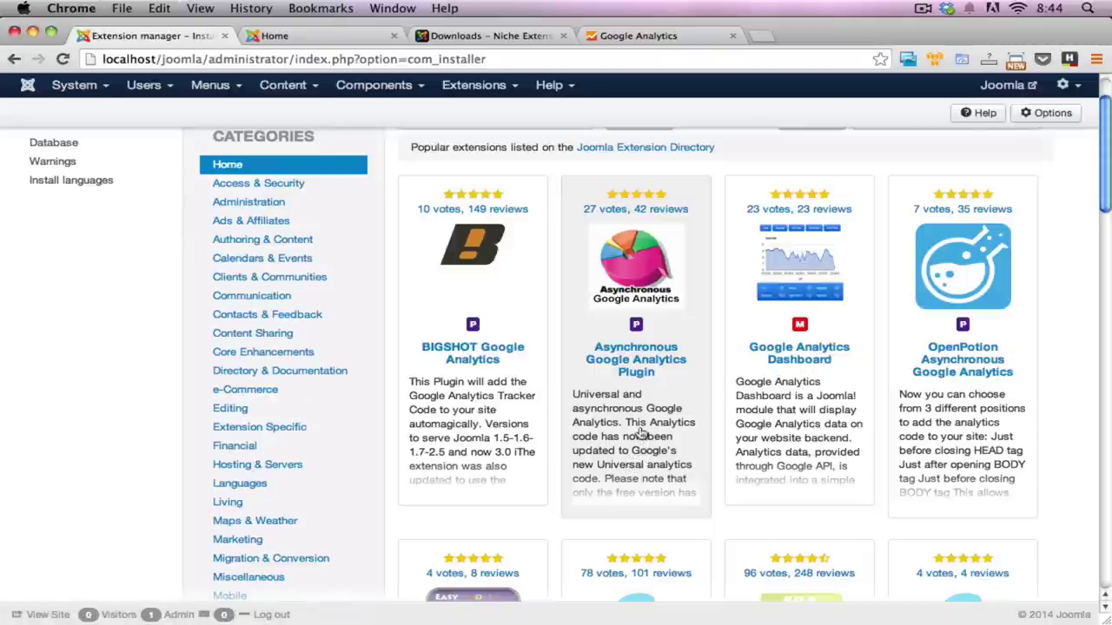
{"action": "triple_click", "coordinate": [580, 399]}
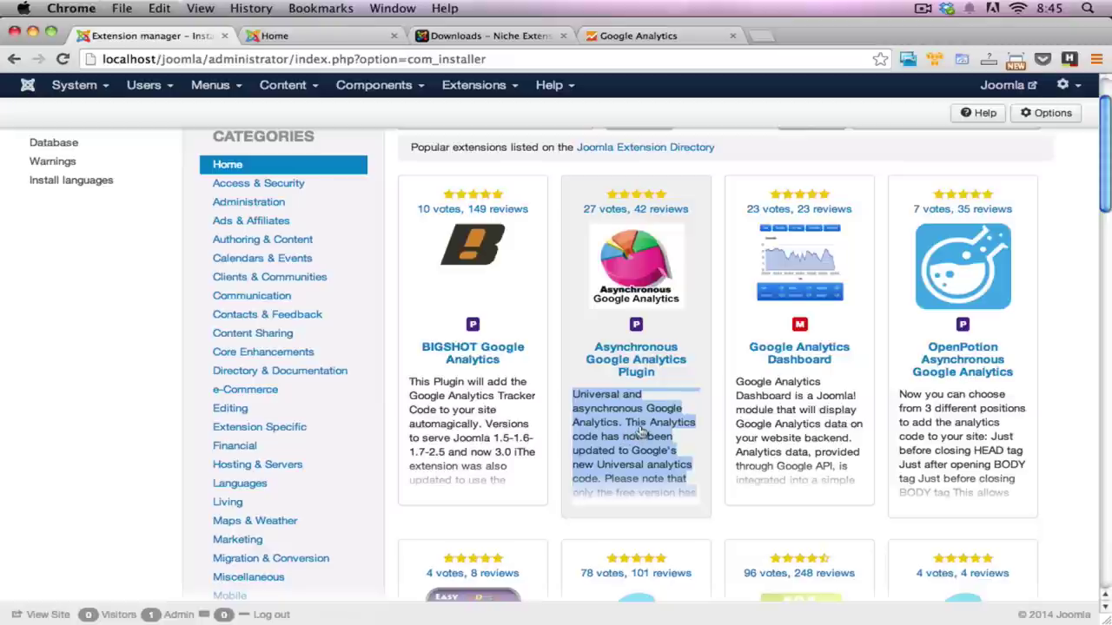
{"action": "left_click", "coordinate": [631, 357]}
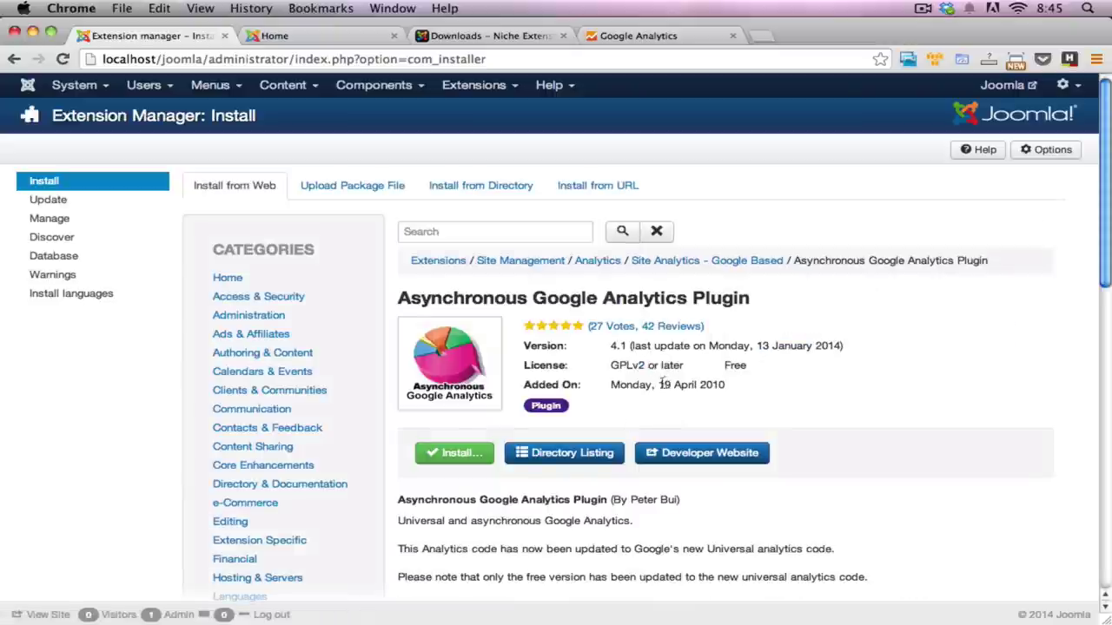
- Review the Asynchronous Google Analytics Plugin's description and release history, and install the plugin from the web
{"action": "scroll", "coordinate": [656, 385], "scroll_direction": "down", "scroll_amount": 5}
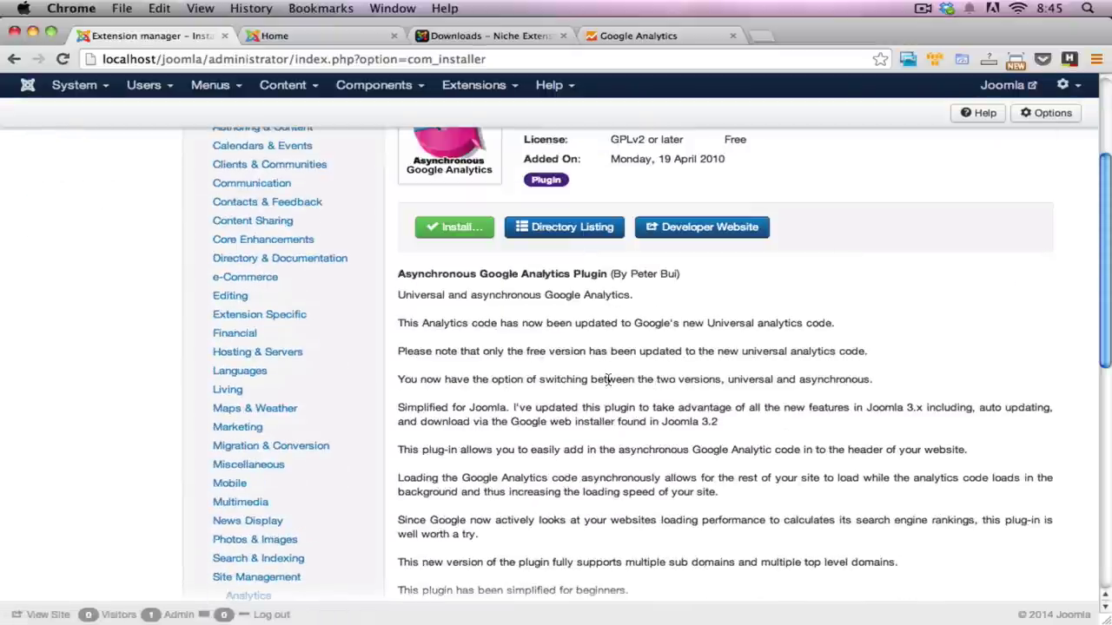
{"action": "scroll", "coordinate": [645, 377], "scroll_direction": "down", "scroll_amount": 6}
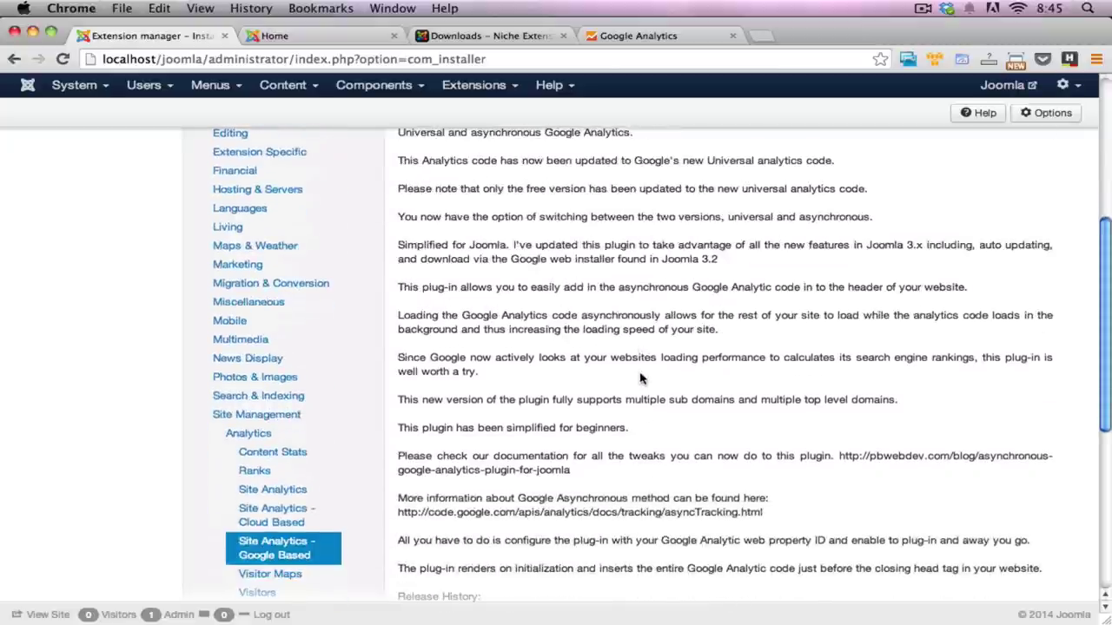
{"action": "scroll", "coordinate": [555, 432], "scroll_direction": "down", "scroll_amount": 7}
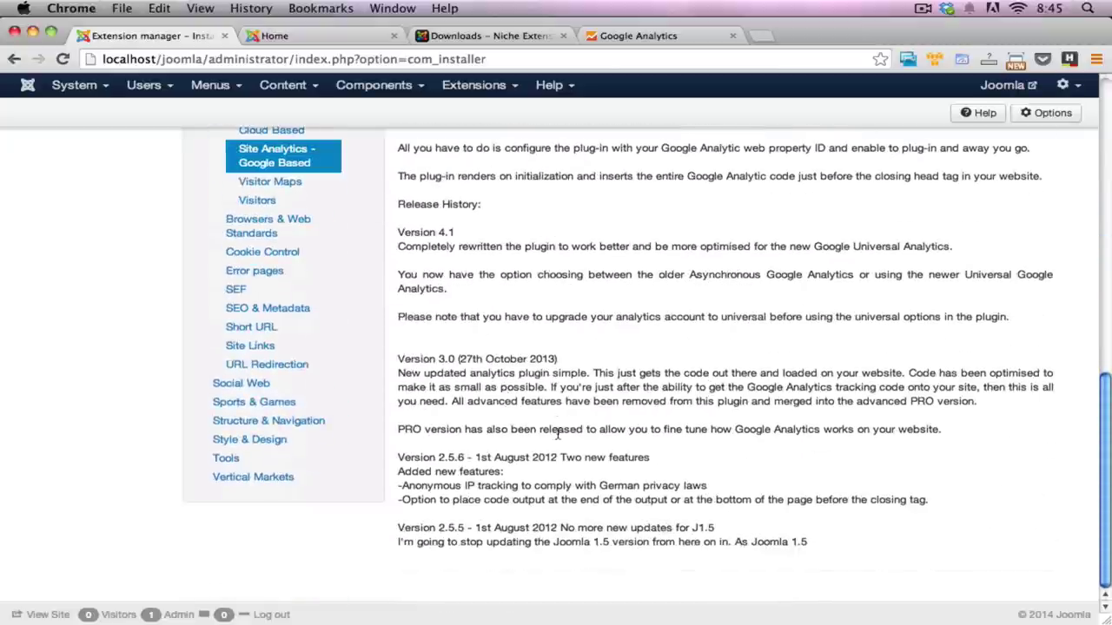
{"action": "scroll", "coordinate": [559, 434], "scroll_direction": "up", "scroll_amount": 20}
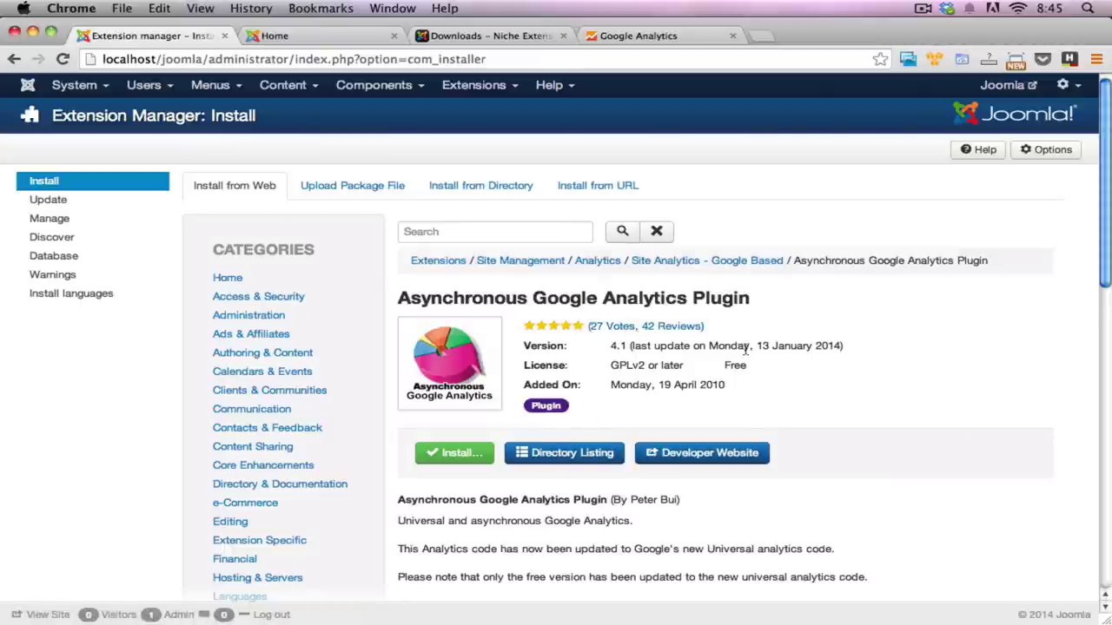
{"action": "scroll", "coordinate": [686, 377], "scroll_direction": "down", "scroll_amount": 1}
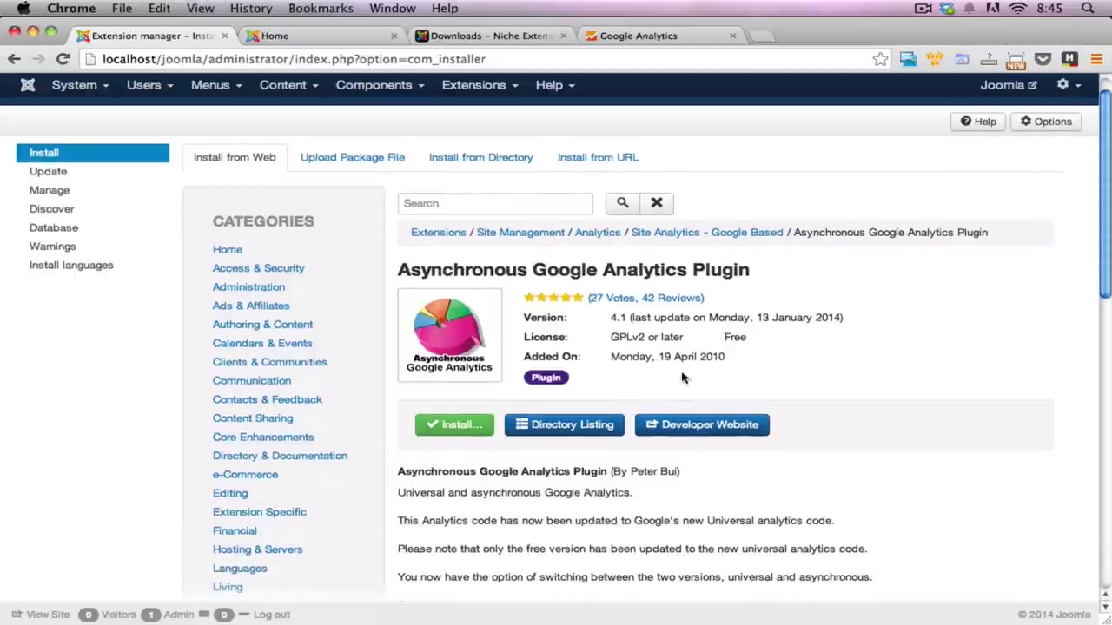
{"action": "left_click", "coordinate": [452, 425]}
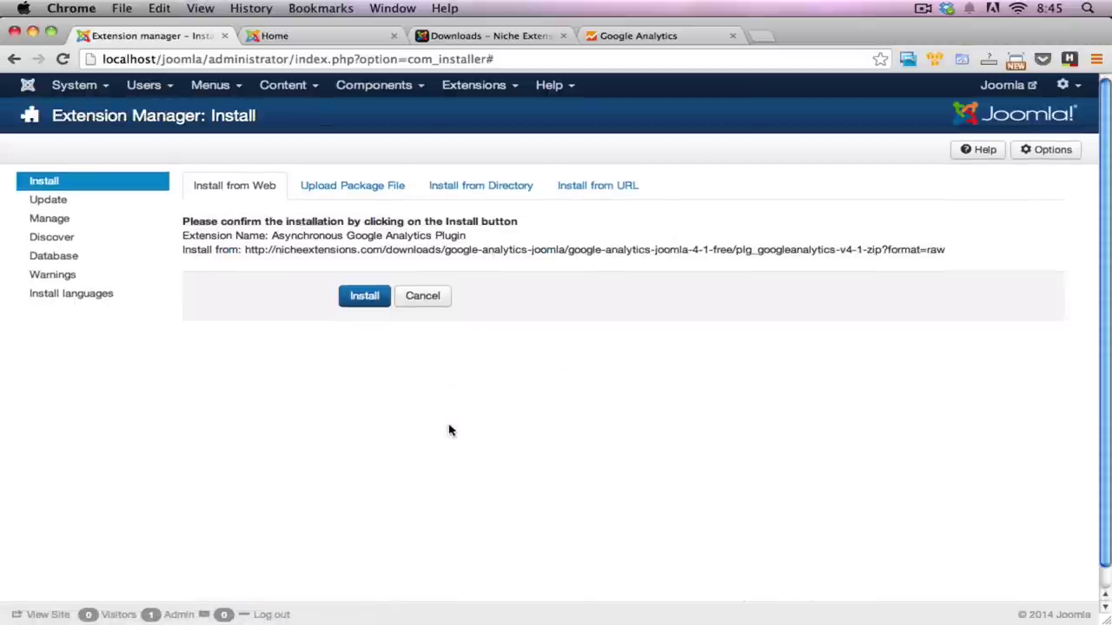
{"action": "left_click", "coordinate": [356, 303]}
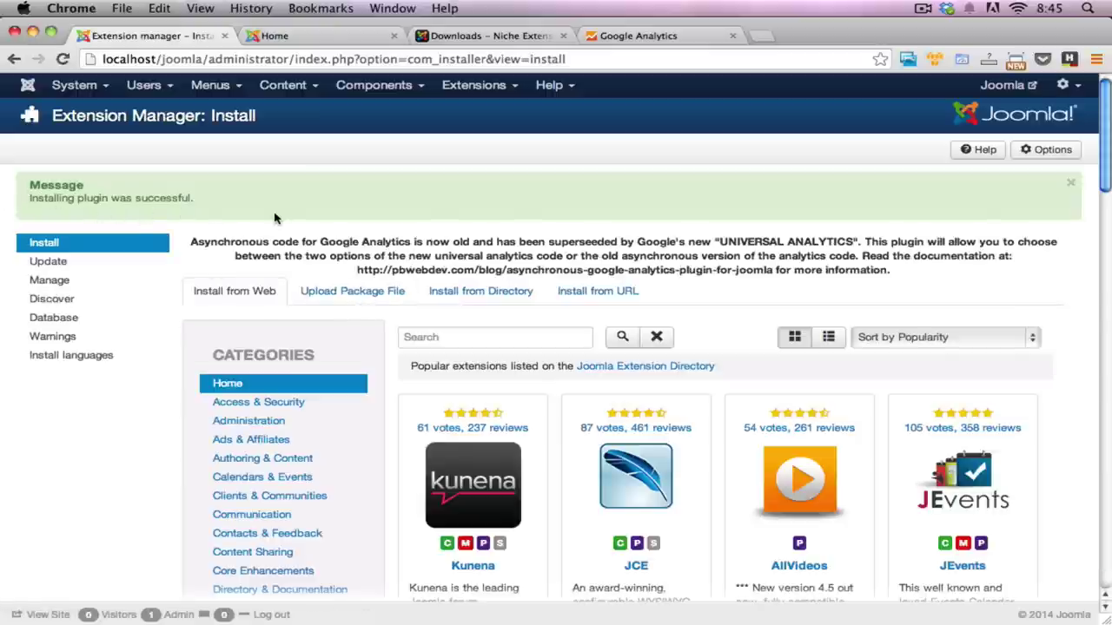
- Read the post-installation notice about the analytics code options and the documentation address
{"action": "left_click_drag", "start_coordinate": [234, 246], "coordinate": [820, 258]}
{"action": "left_click", "coordinate": [826, 256]}
{"action": "left_click_drag", "start_coordinate": [357, 270], "coordinate": [775, 271]}
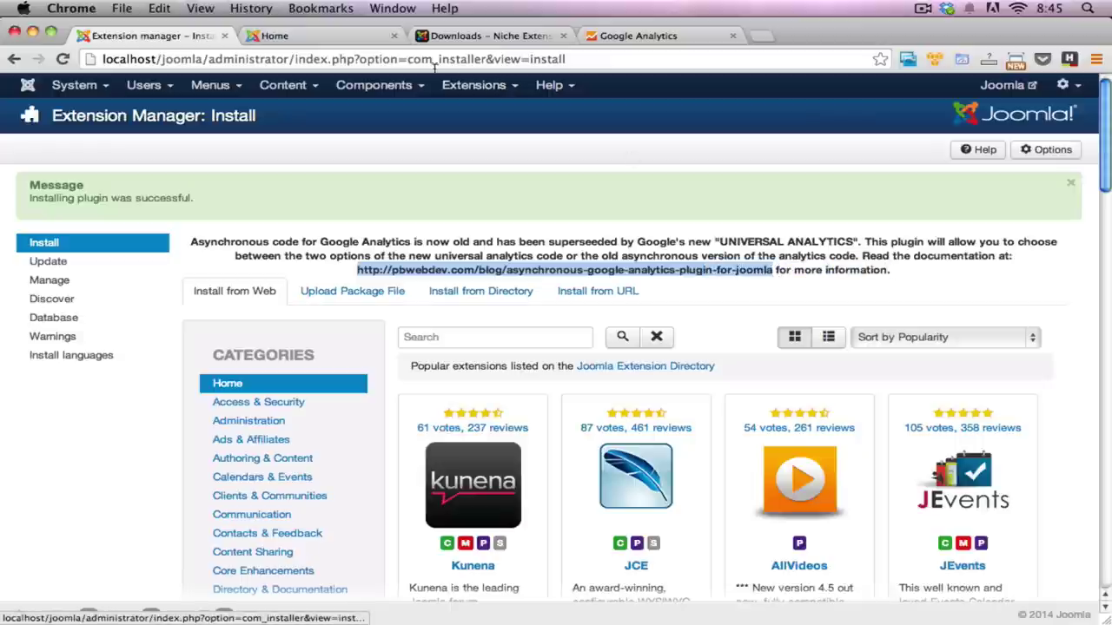
{"action": "left_click", "coordinate": [415, 196]}
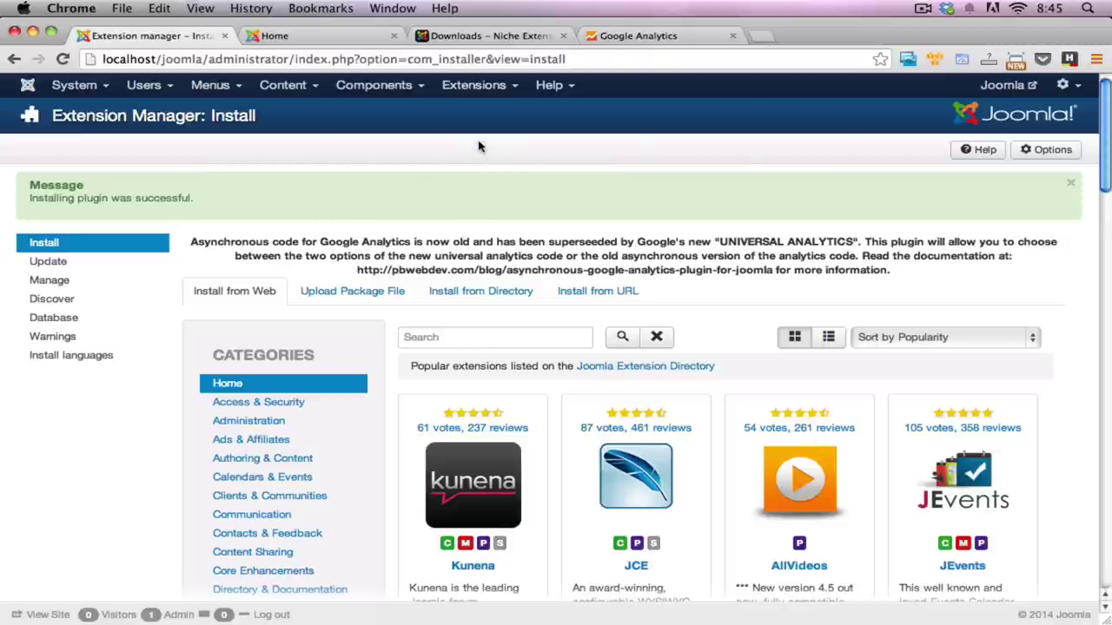
- Open the Plugin Manager, clear the "google" search filter and look through the full plugin list
{"action": "left_click", "coordinate": [477, 94]}
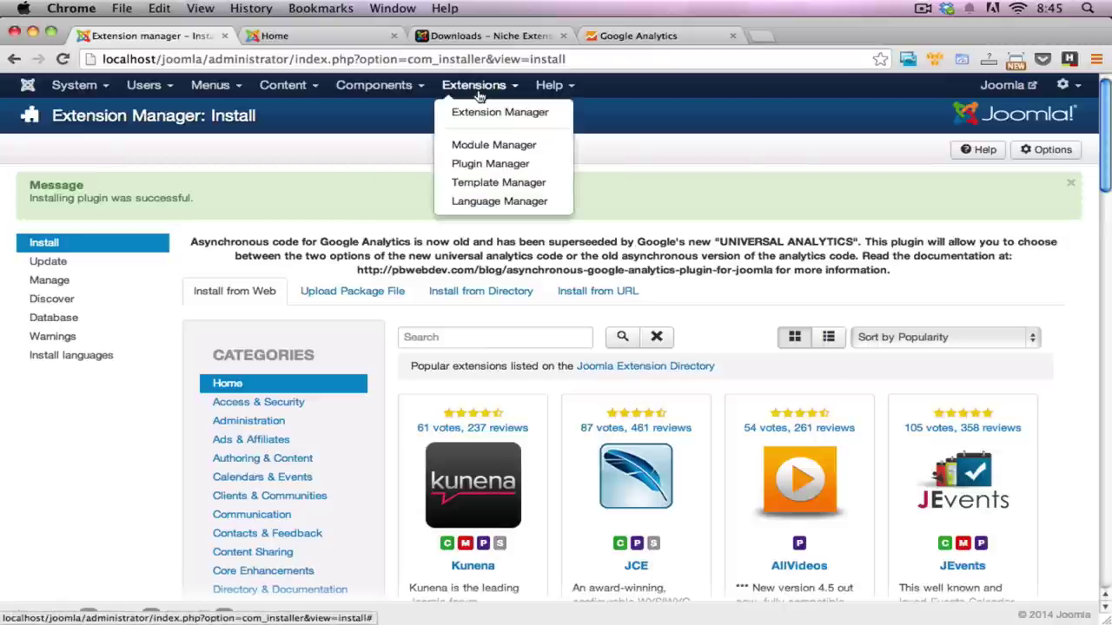
{"action": "left_click", "coordinate": [492, 164]}
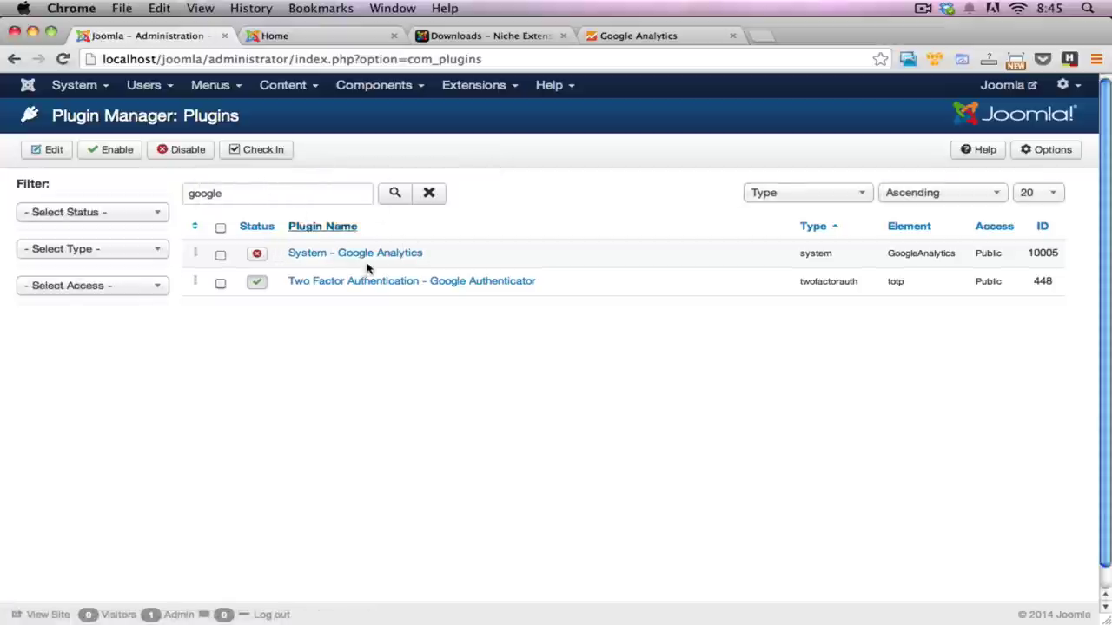
{"action": "left_click", "coordinate": [429, 193]}
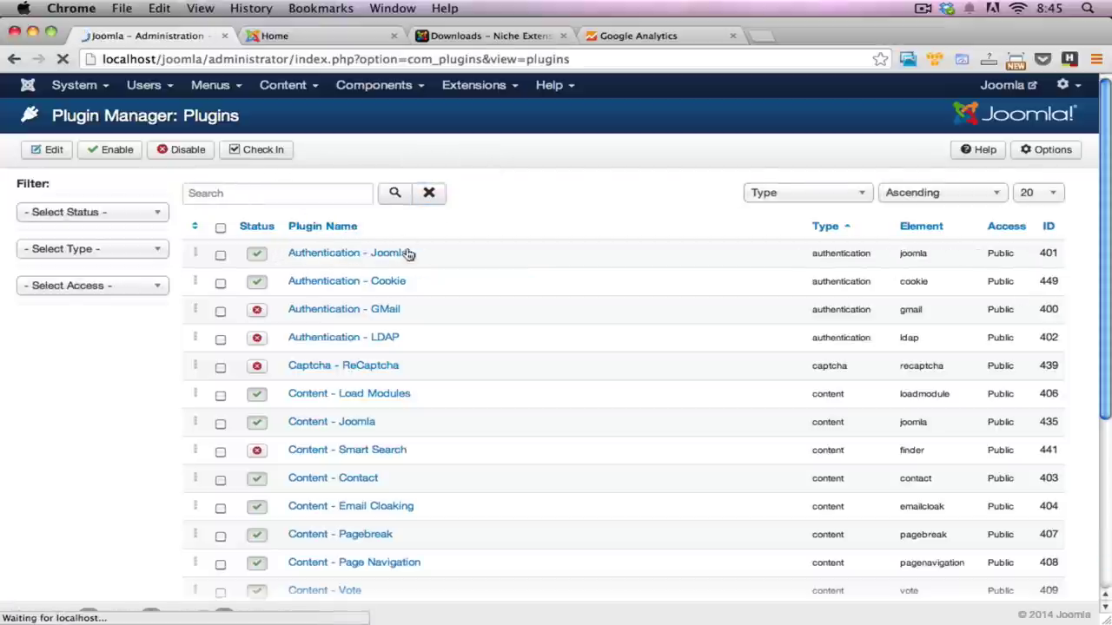
{"action": "scroll", "coordinate": [472, 278], "scroll_direction": "down", "scroll_amount": 3}
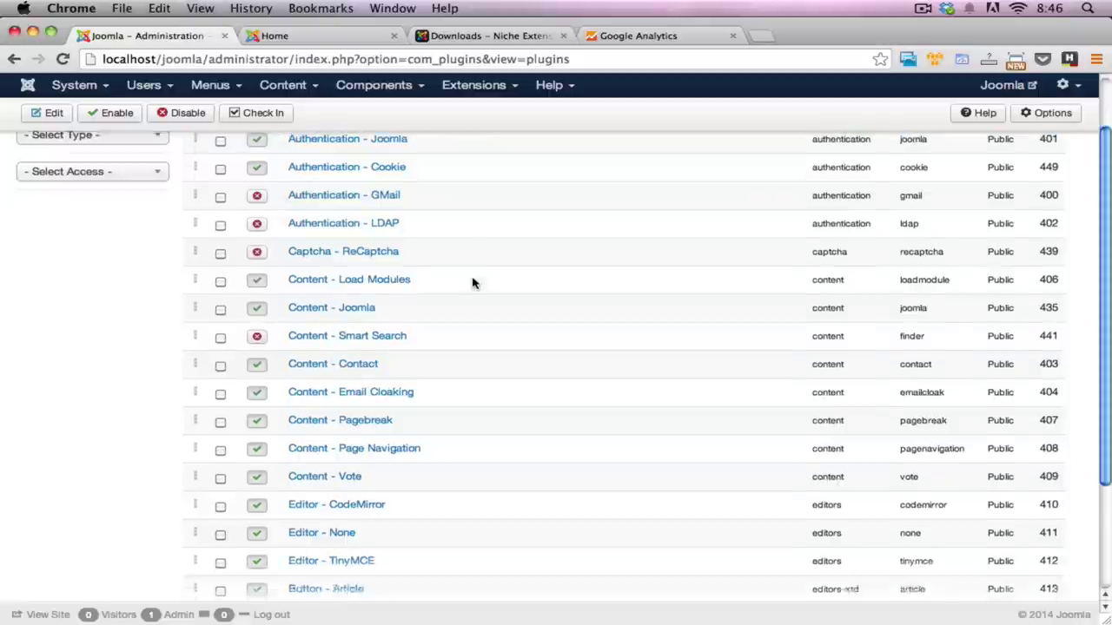
{"action": "scroll", "coordinate": [471, 283], "scroll_direction": "down", "scroll_amount": 4}
{"action": "scroll", "coordinate": [471, 295], "scroll_direction": "up", "scroll_amount": 7}
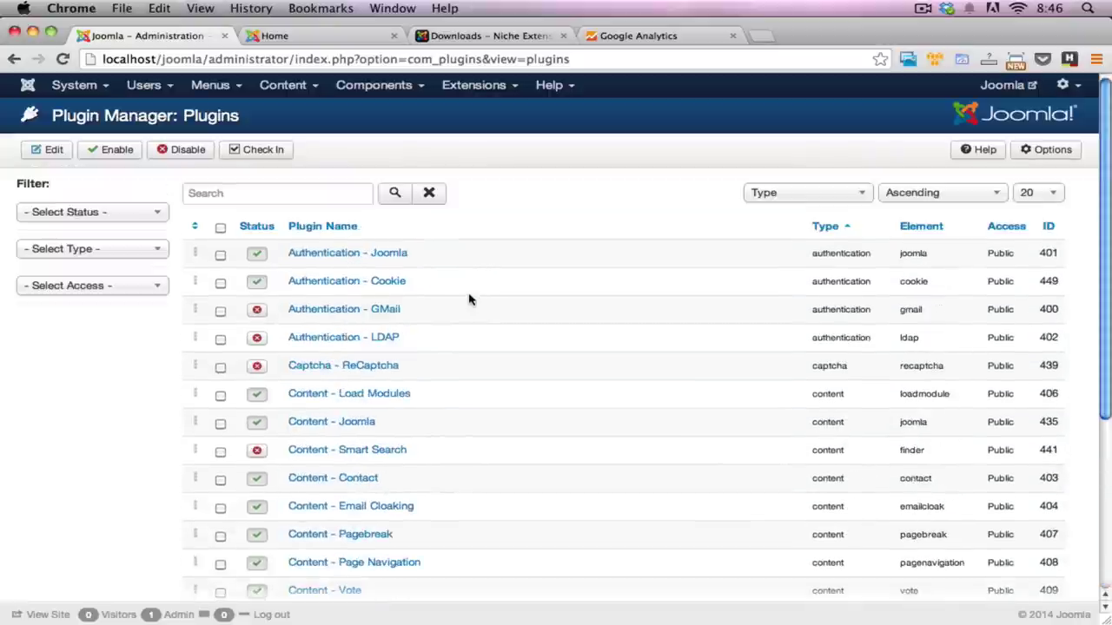
{"action": "scroll", "coordinate": [385, 256], "scroll_direction": "down", "scroll_amount": 3}
{"action": "scroll", "coordinate": [388, 261], "scroll_direction": "down", "scroll_amount": 2}
{"action": "scroll", "coordinate": [392, 259], "scroll_direction": "up", "scroll_amount": 5}
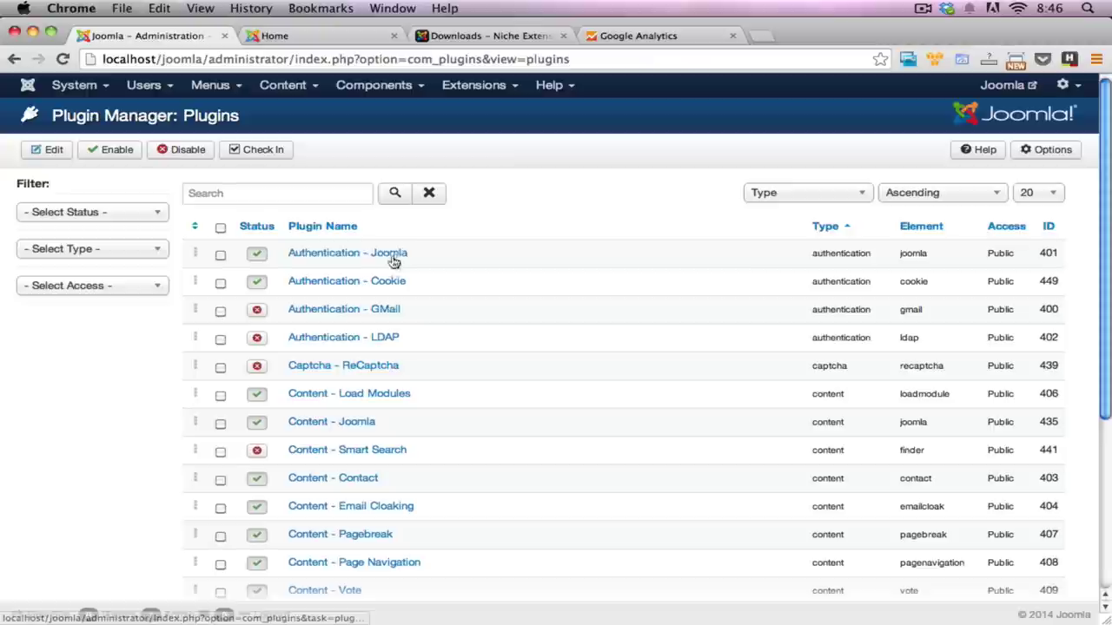
- Filter the plugin list by "google" and open the System - Google Analytics plugin
{"action": "left_click", "coordinate": [330, 201]}
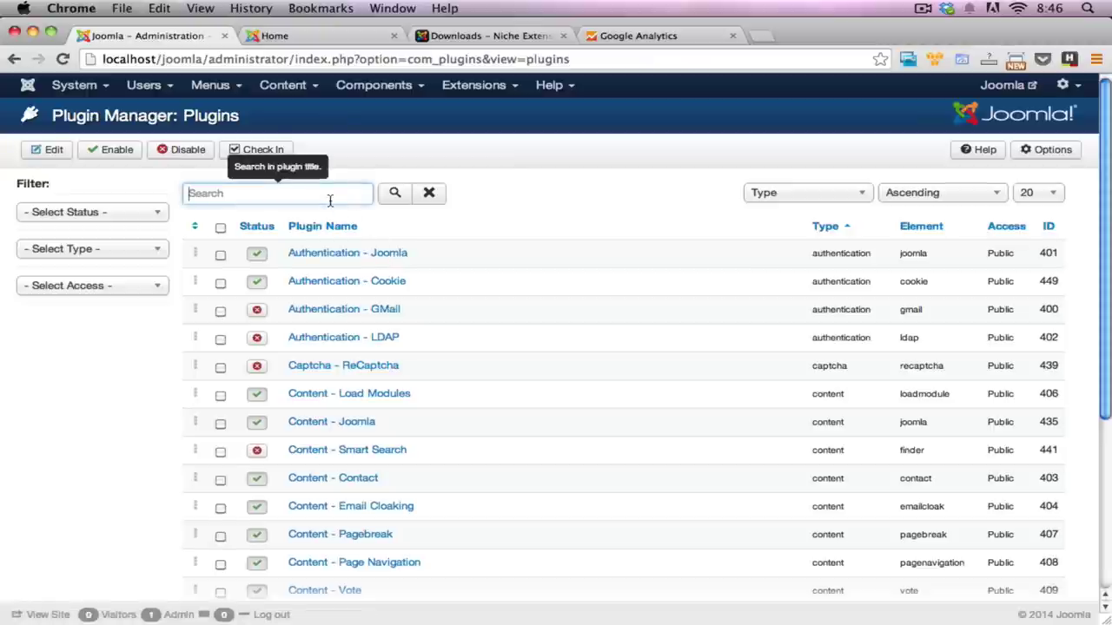
{"action": "type", "text": "google"}
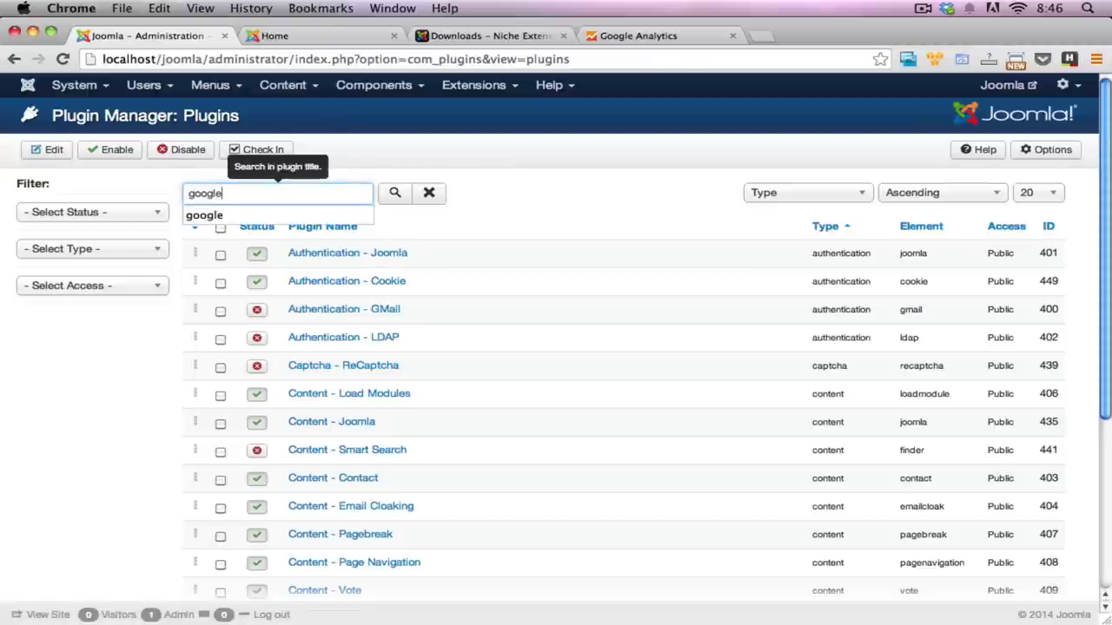
{"action": "key", "text": "Return"}
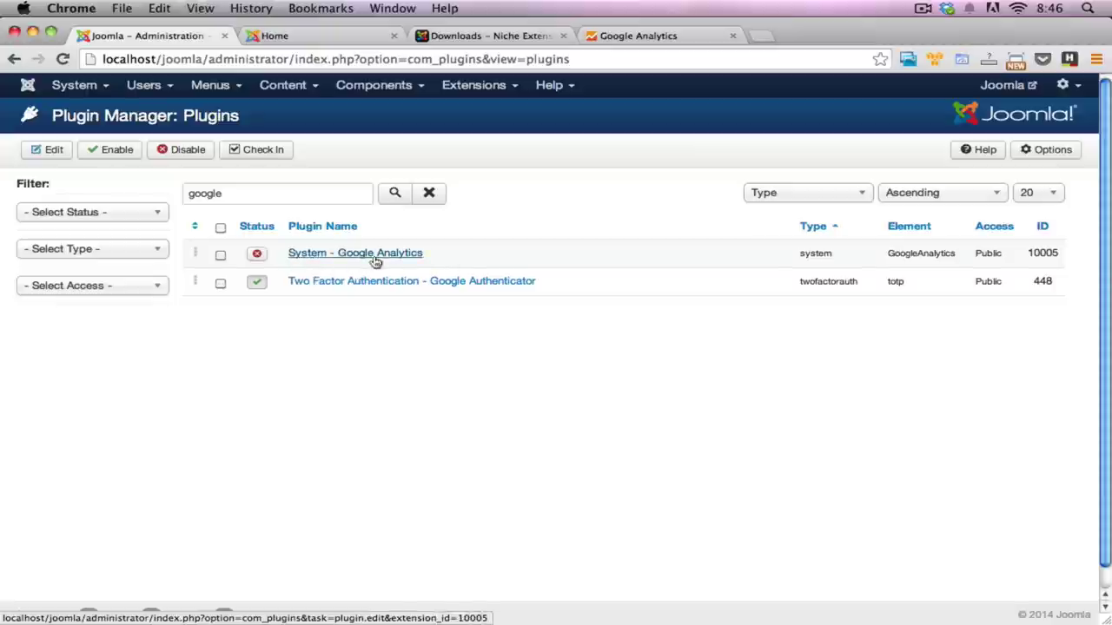
{"action": "left_click", "coordinate": [322, 257]}
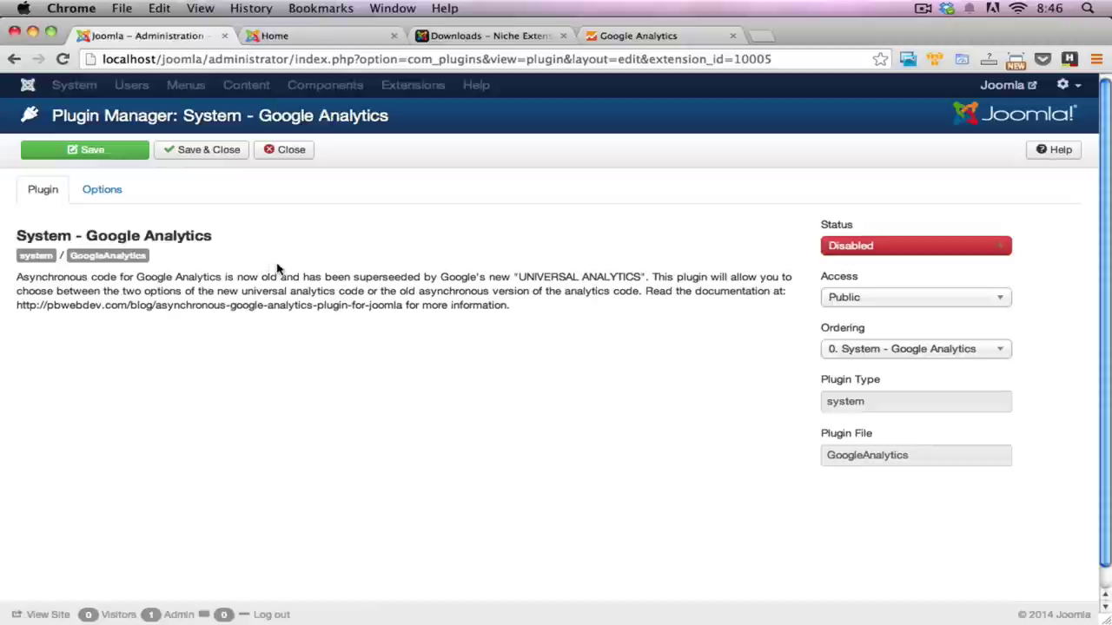
- Set the plugin's status to Enabled and open its options to review the code type and web property ID
{"action": "left_click", "coordinate": [962, 251]}
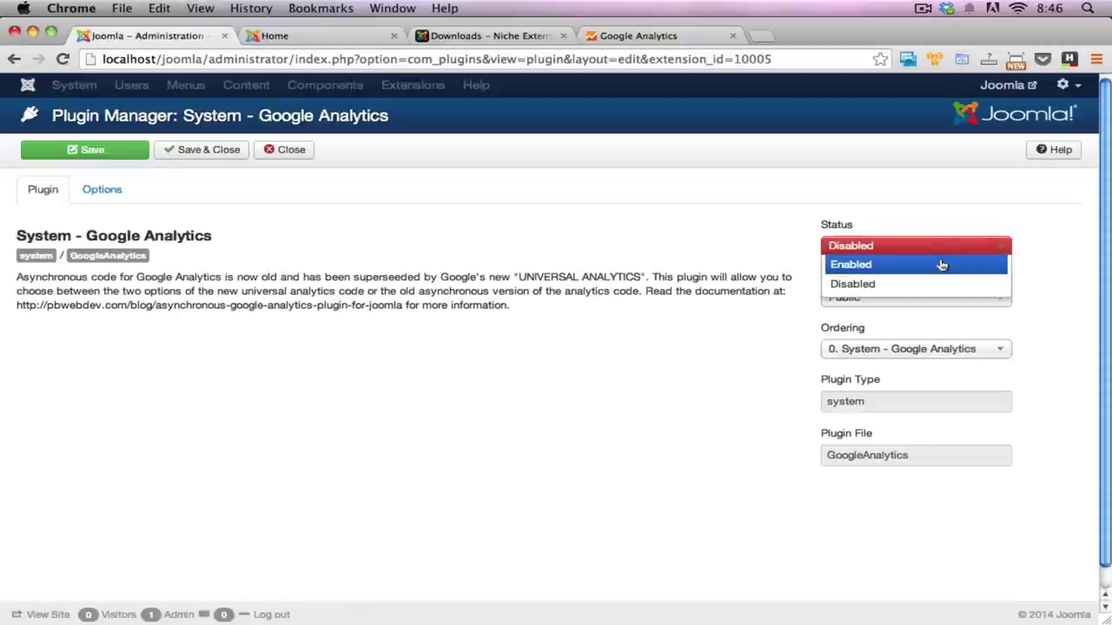
{"action": "left_click", "coordinate": [939, 265]}
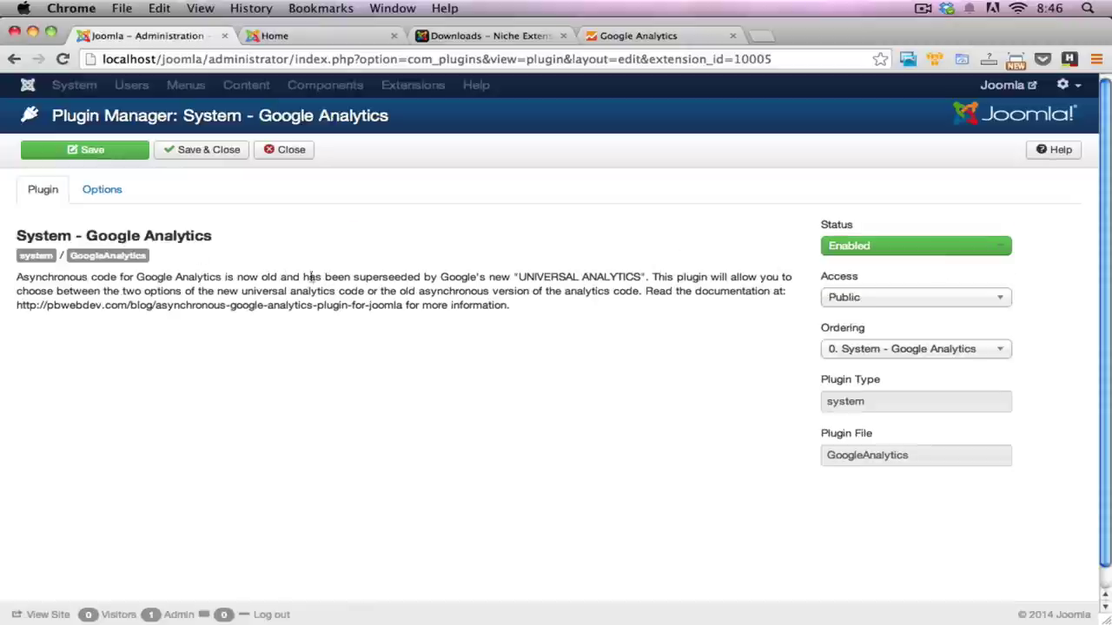
{"action": "left_click", "coordinate": [108, 198]}
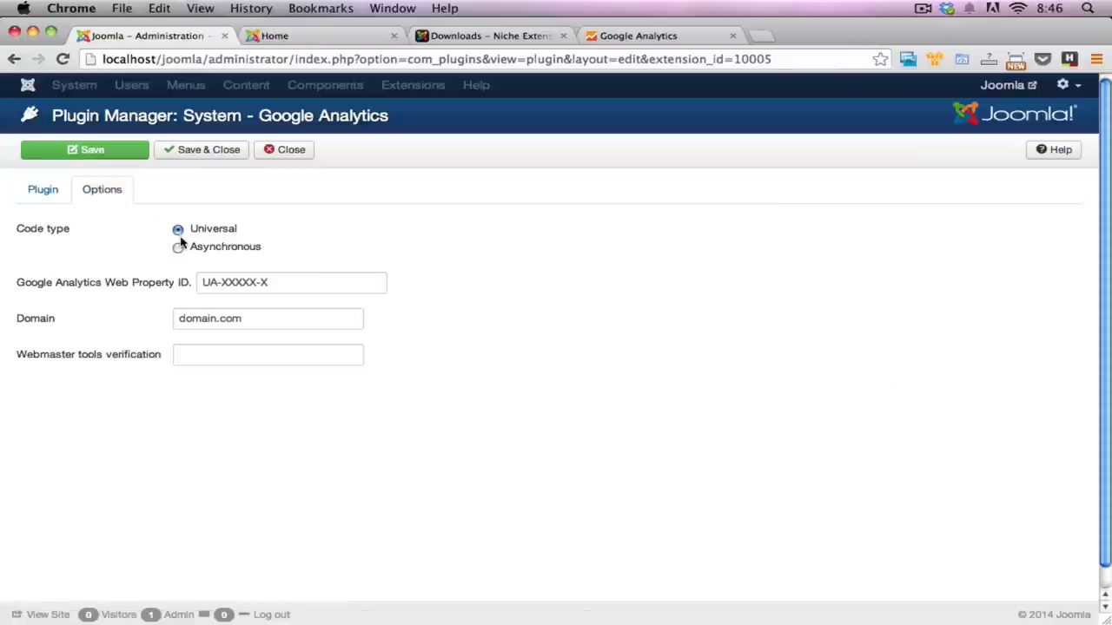
{"action": "mouse_move", "coordinate": [68, 233]}
{"action": "mouse_move", "coordinate": [26, 285]}
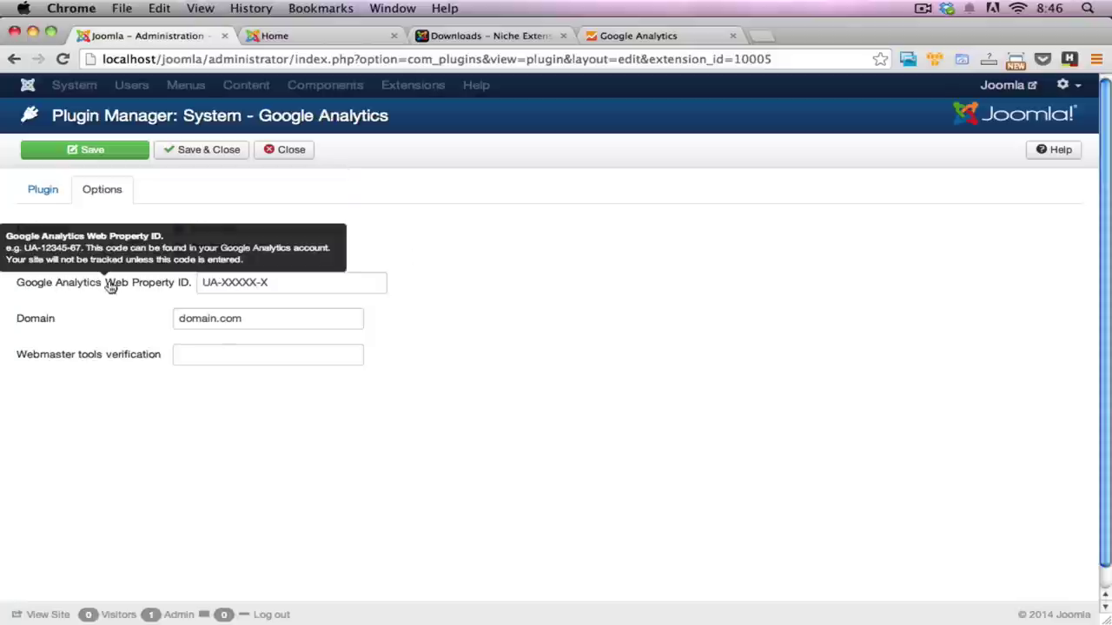
{"action": "double_click", "coordinate": [267, 285]}
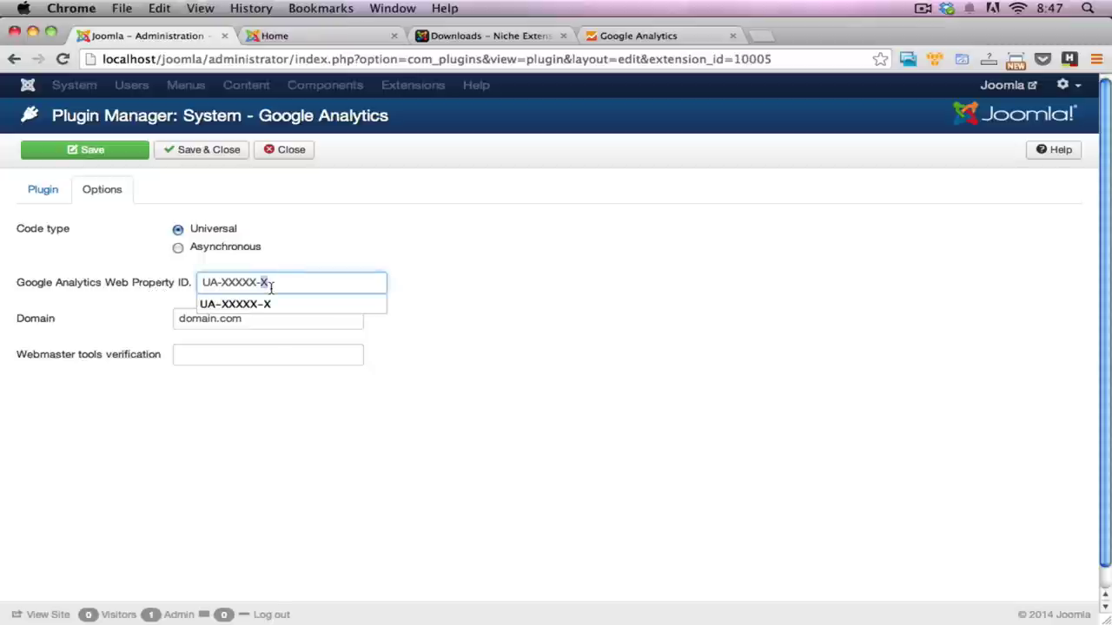
{"action": "left_click", "coordinate": [352, 283]}
{"action": "left_click", "coordinate": [643, 39]}
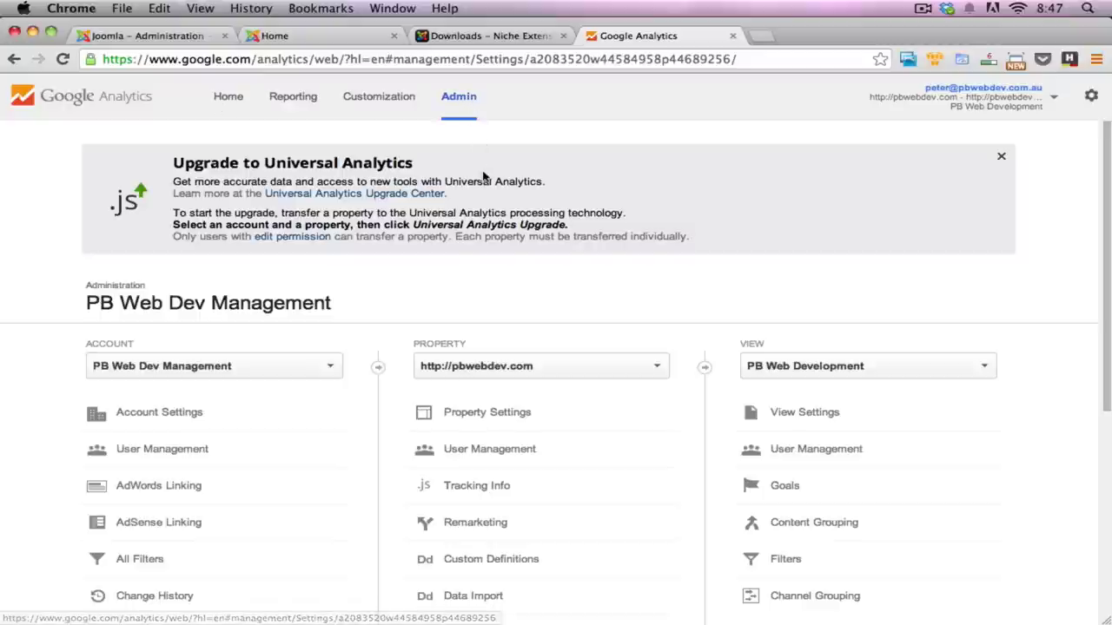
{"action": "scroll", "coordinate": [224, 262], "scroll_direction": "down", "scroll_amount": 3}
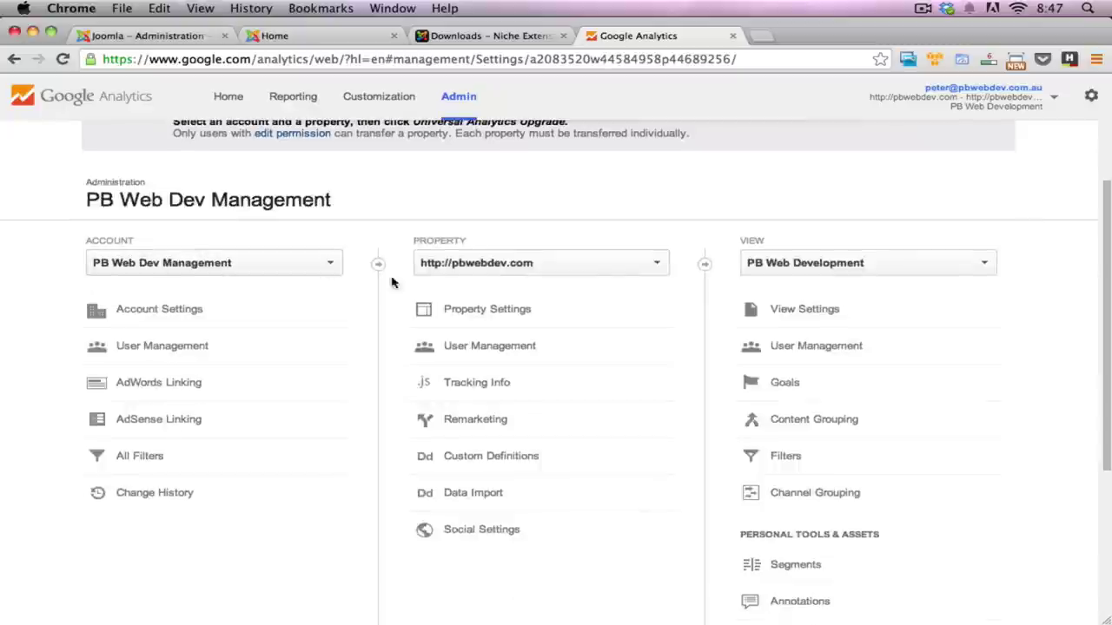
{"action": "scroll", "coordinate": [602, 311], "scroll_direction": "down", "scroll_amount": 1}
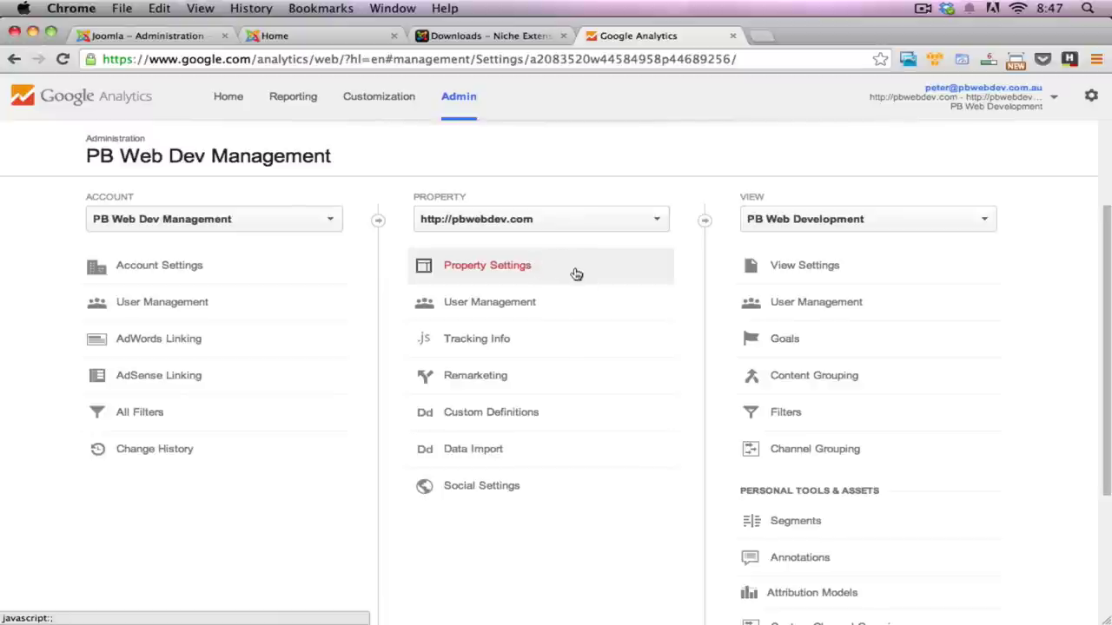
{"action": "scroll", "coordinate": [452, 261], "scroll_direction": "down", "scroll_amount": 1}
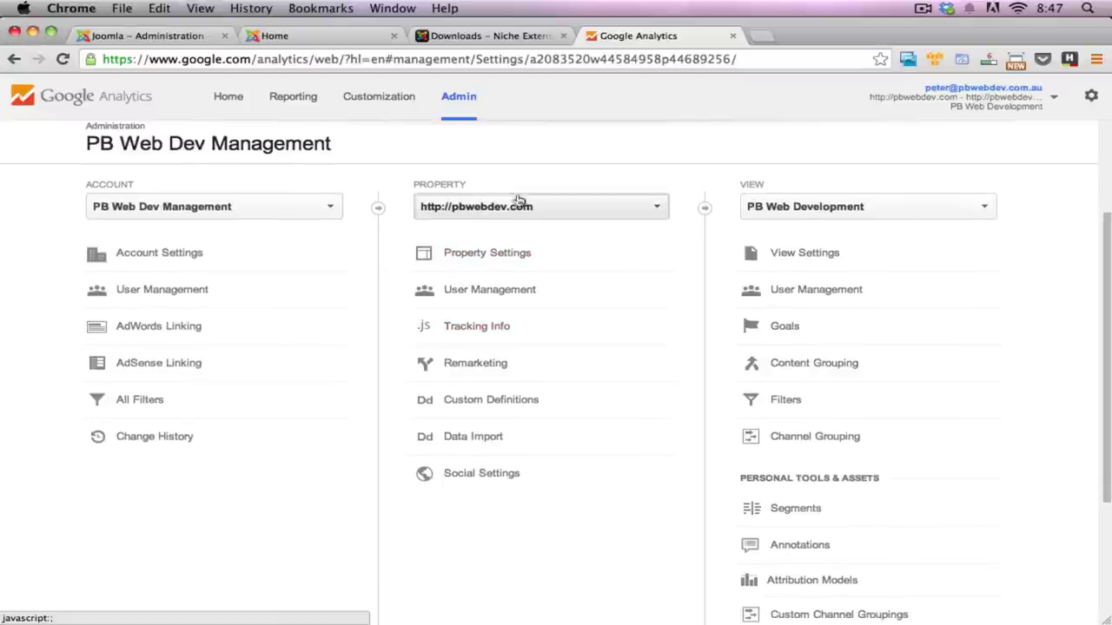
{"action": "left_click", "coordinate": [478, 337]}
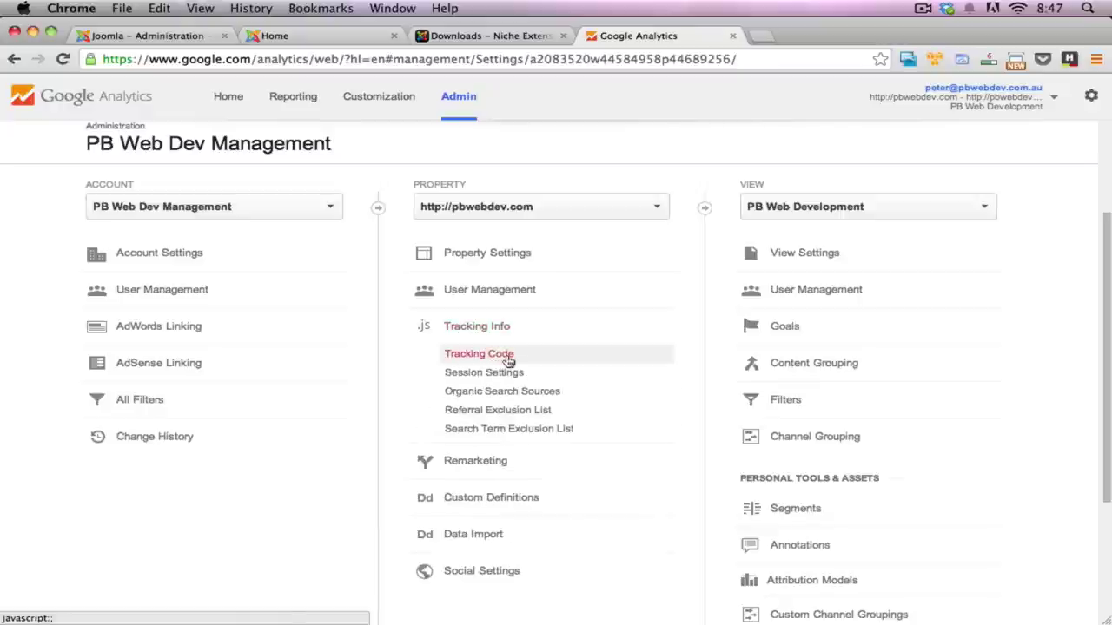
{"action": "left_click", "coordinate": [508, 360]}
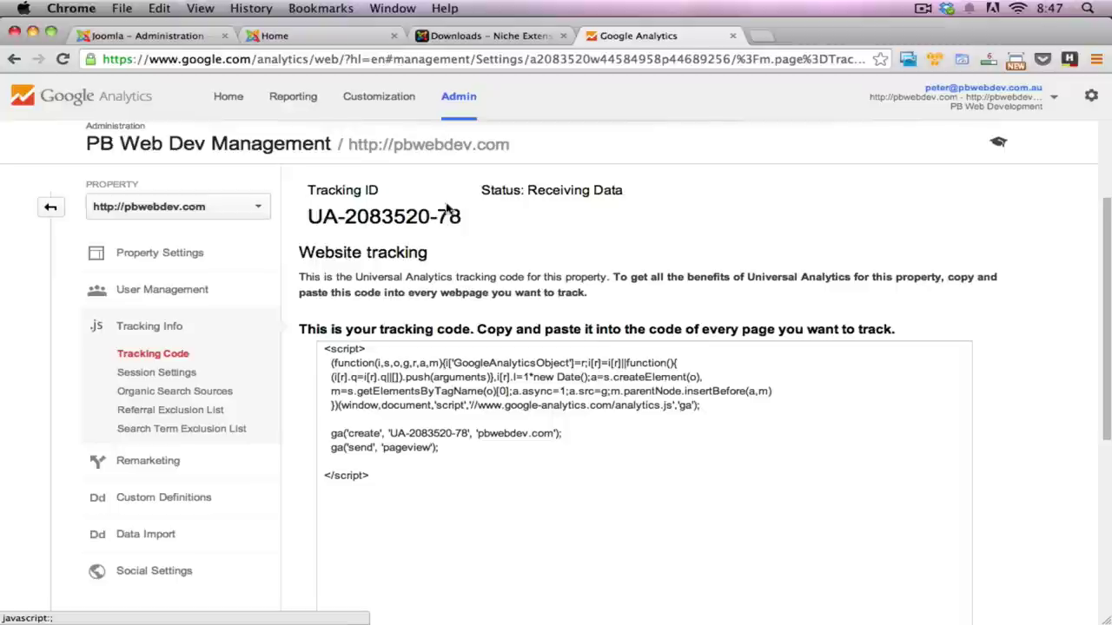
- Copy the property's tracking ID from the tracking code page
{"action": "left_click_drag", "start_coordinate": [309, 218], "coordinate": [468, 220]}
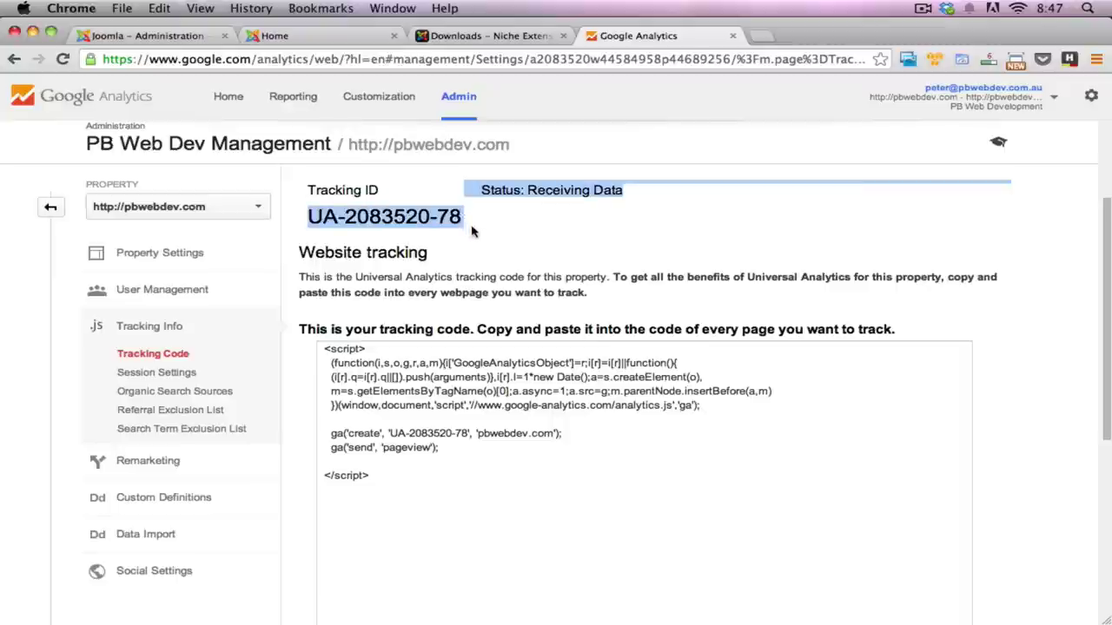
{"action": "left_click", "coordinate": [452, 220]}
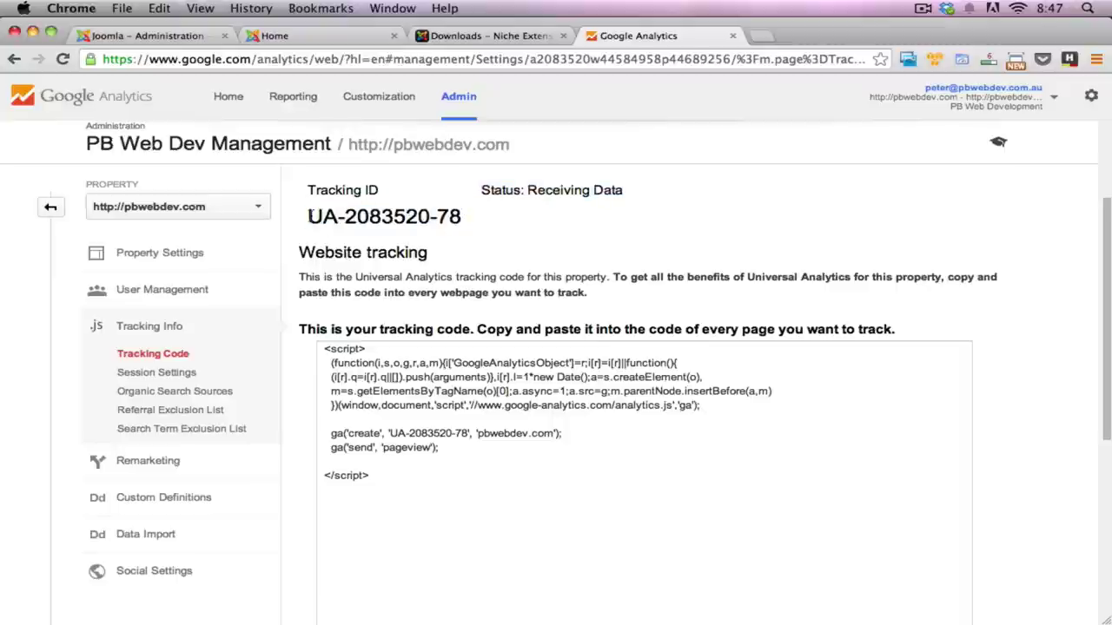
{"action": "left_click_drag", "start_coordinate": [309, 217], "coordinate": [456, 223]}
{"action": "key", "text": "super+c"}
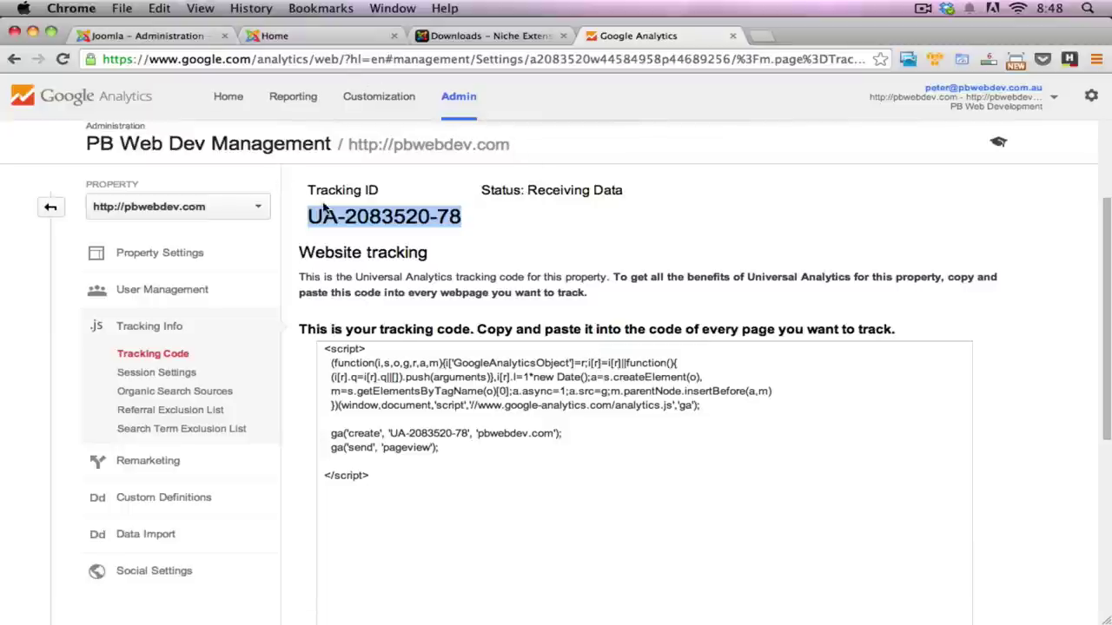
- Return to the Joomla administration and replace the placeholder Google Analytics Web Property ID with the copied tracking ID
{"action": "left_click", "coordinate": [201, 39]}
{"action": "left_click", "coordinate": [300, 289]}
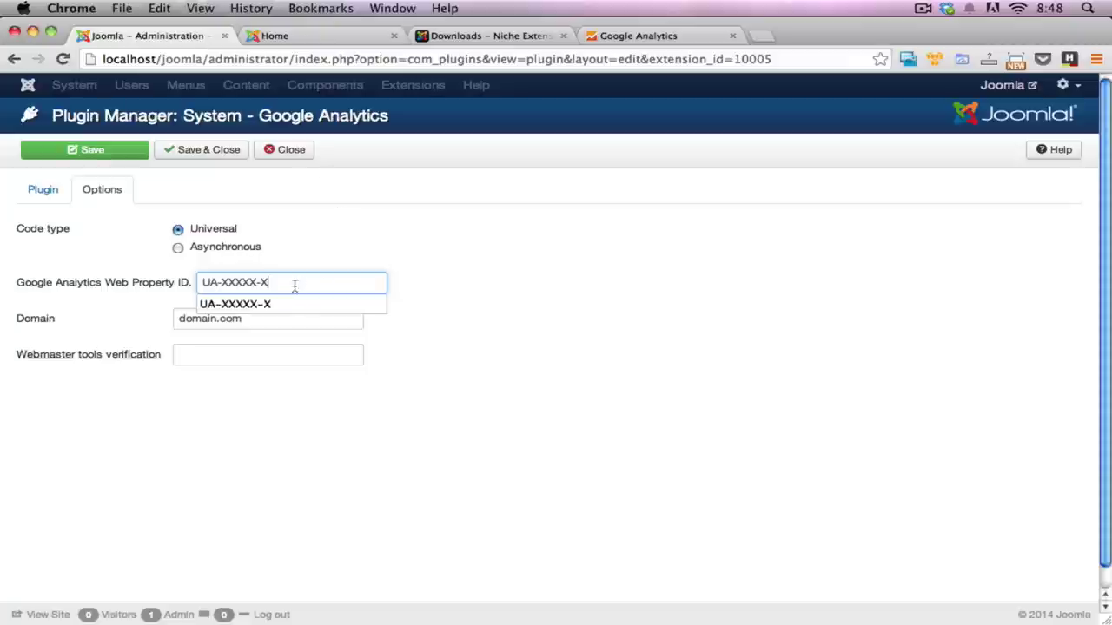
{"action": "key", "text": "super+a"}
{"action": "key", "text": "super+v"}
{"action": "left_click", "coordinate": [504, 293]}
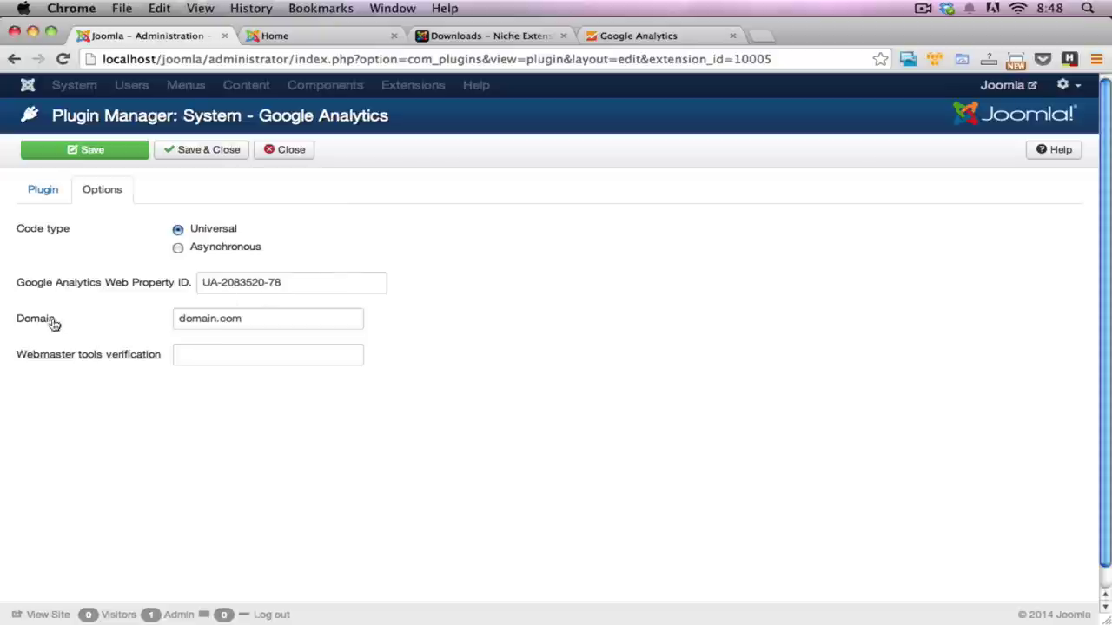
{"action": "mouse_move", "coordinate": [40, 325]}
{"action": "left_click_drag", "start_coordinate": [251, 319], "coordinate": [178, 319]}
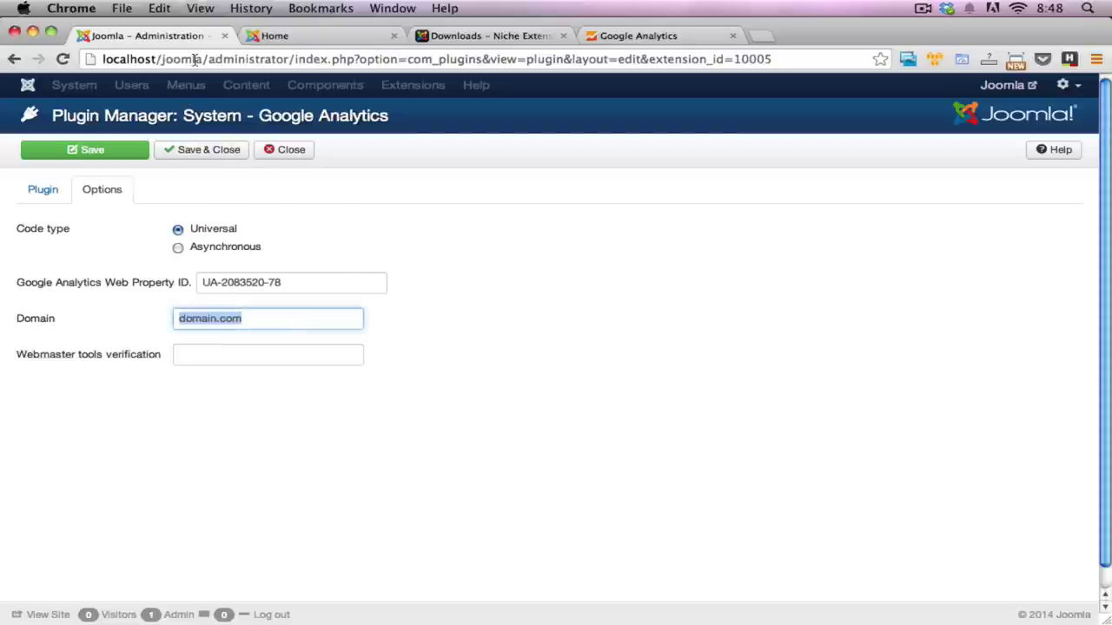
{"action": "left_click_drag", "start_coordinate": [202, 59], "coordinate": [91, 59]}
{"action": "key", "text": "super+c"}
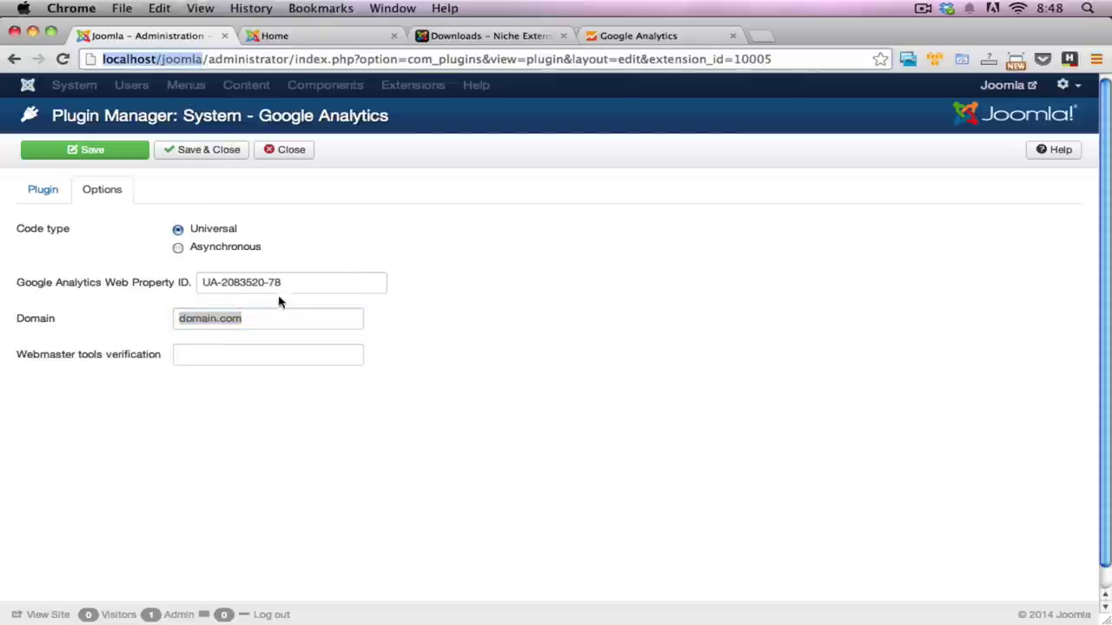
{"action": "double_click", "coordinate": [266, 317]}
{"action": "key", "text": "super+a"}
{"action": "key", "text": "super+v"}
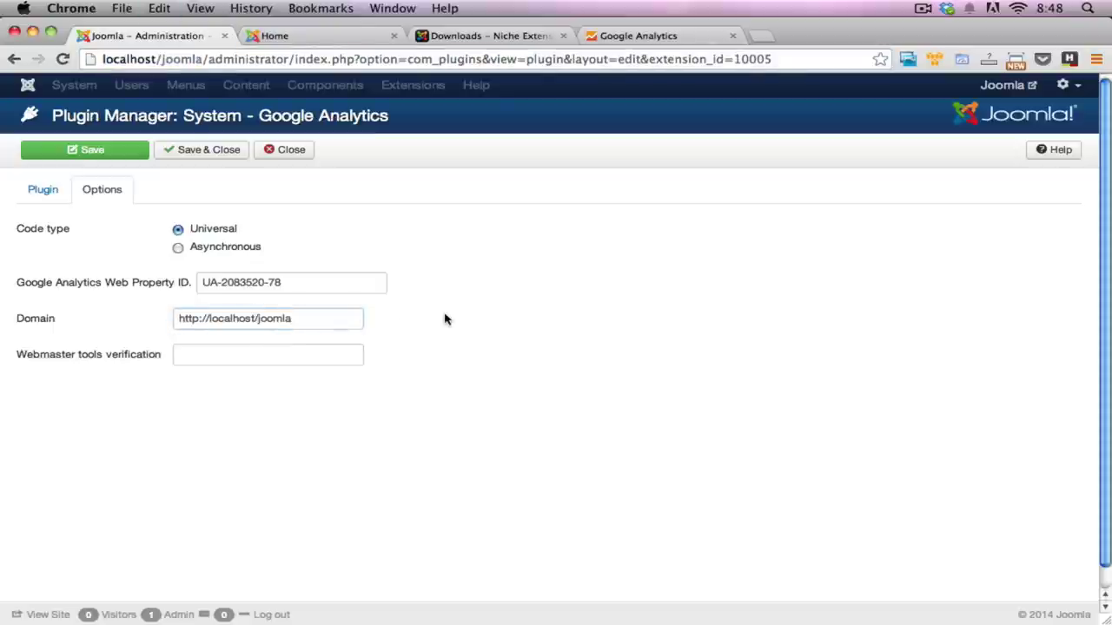
{"action": "left_click_drag", "start_coordinate": [209, 319], "coordinate": [127, 321]}
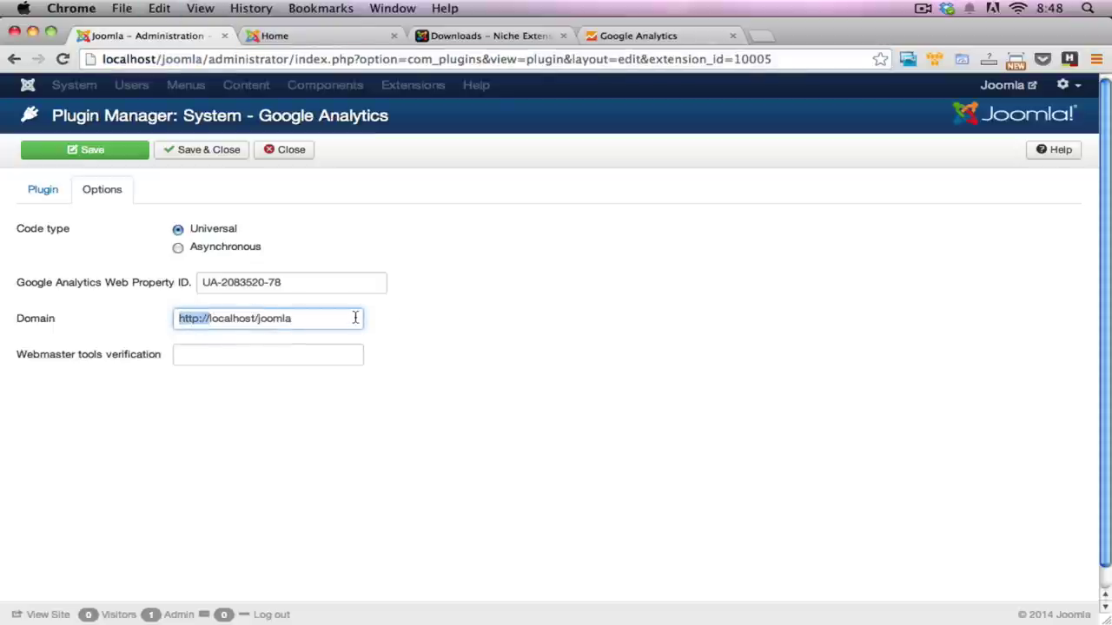
{"action": "key", "text": "BackSpace"}
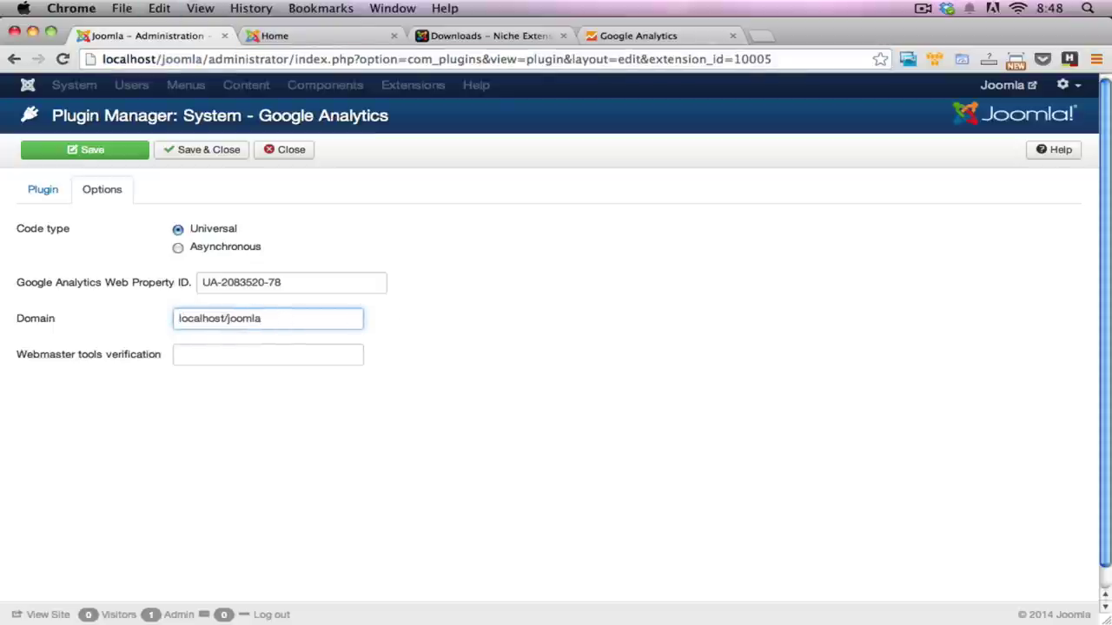
{"action": "left_click", "coordinate": [457, 322]}
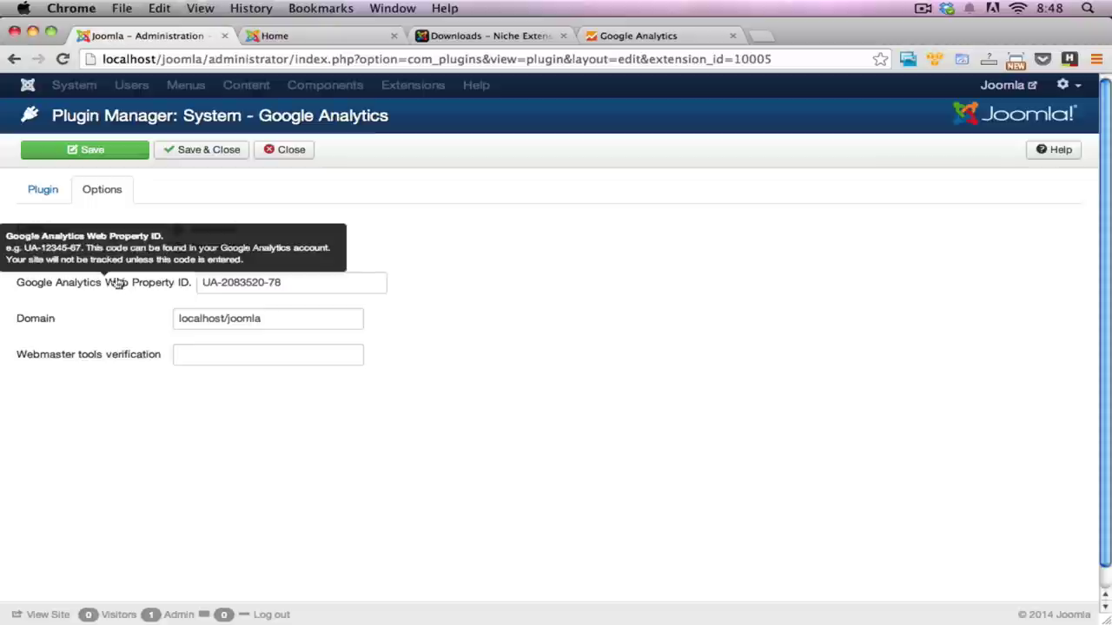
- Open Google Webmaster Tools in a new browser tab to look up the site verification tag
{"action": "mouse_move", "coordinate": [116, 284]}
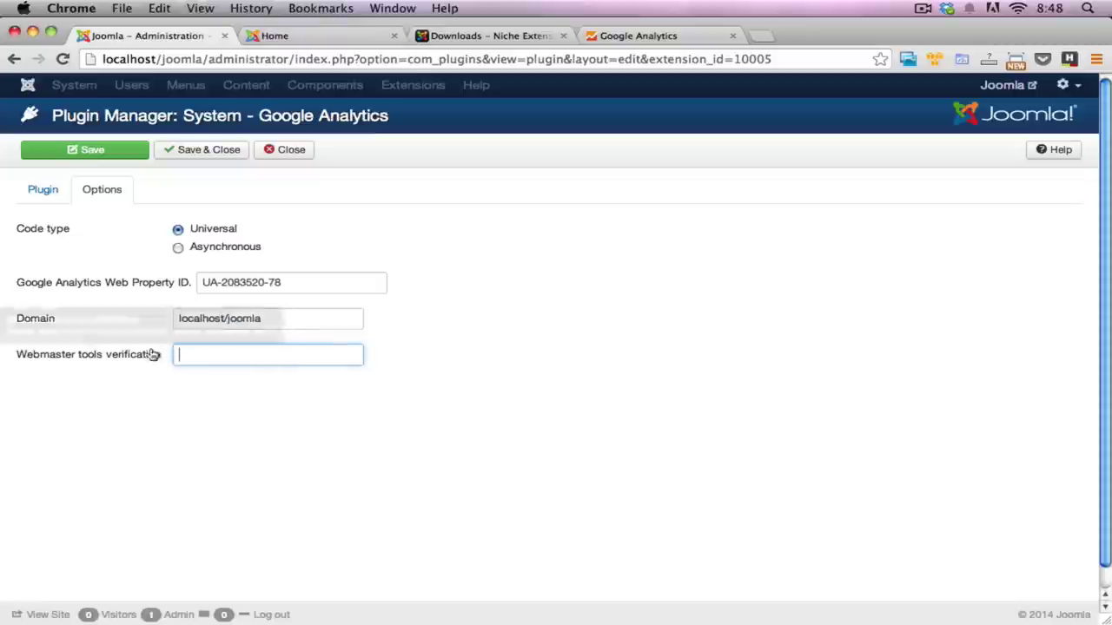
{"action": "left_click", "coordinate": [758, 38]}
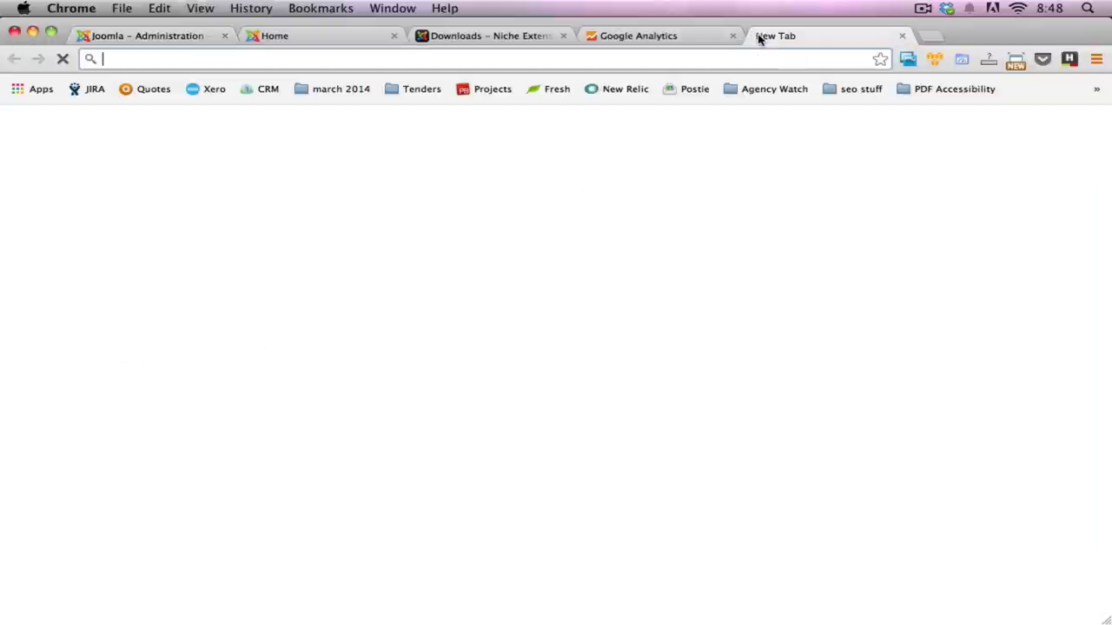
{"action": "type", "text": "goog"}
{"action": "key", "text": "Down"}
{"action": "key", "text": "Down"}
{"action": "key", "text": "Return"}
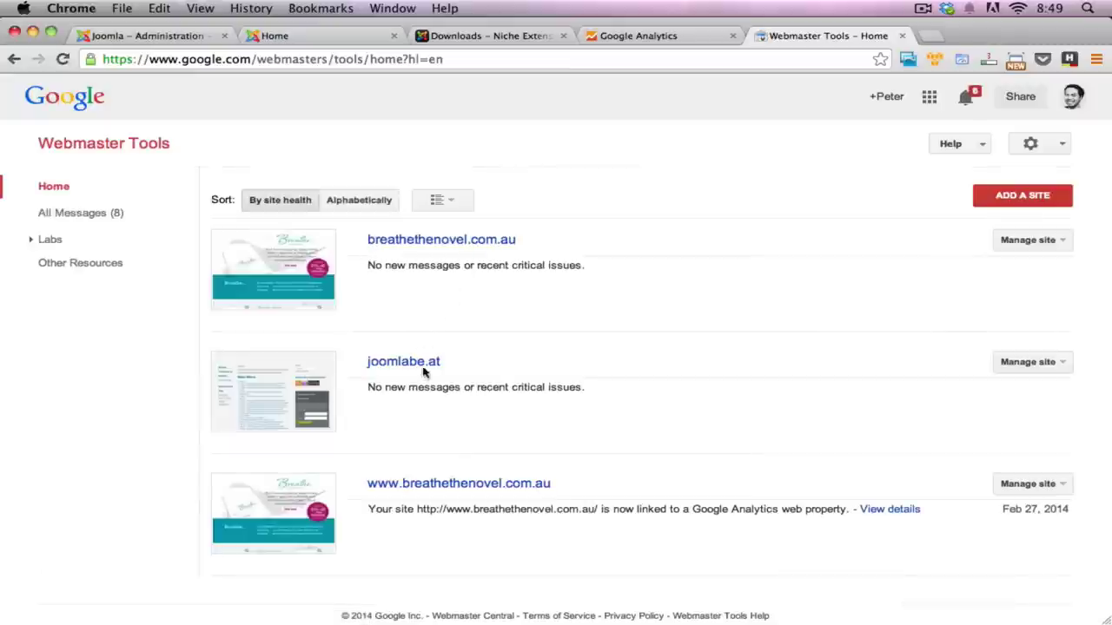
- Open the joomlabe.at site in Webmaster Tools and go to its verification details
{"action": "left_click", "coordinate": [425, 368]}
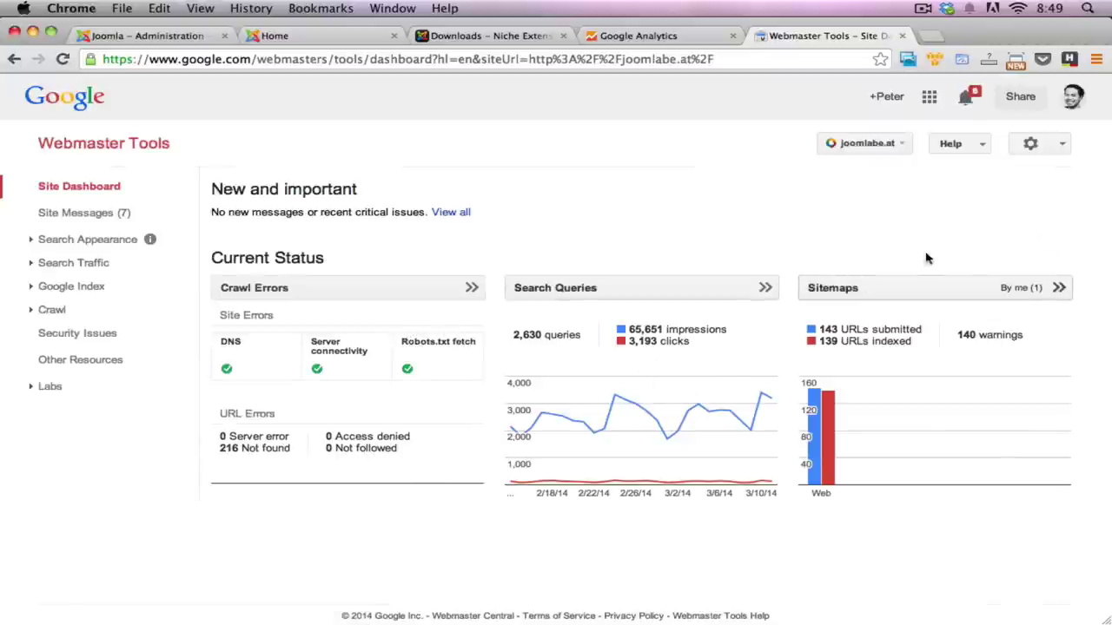
{"action": "left_click", "coordinate": [1063, 146]}
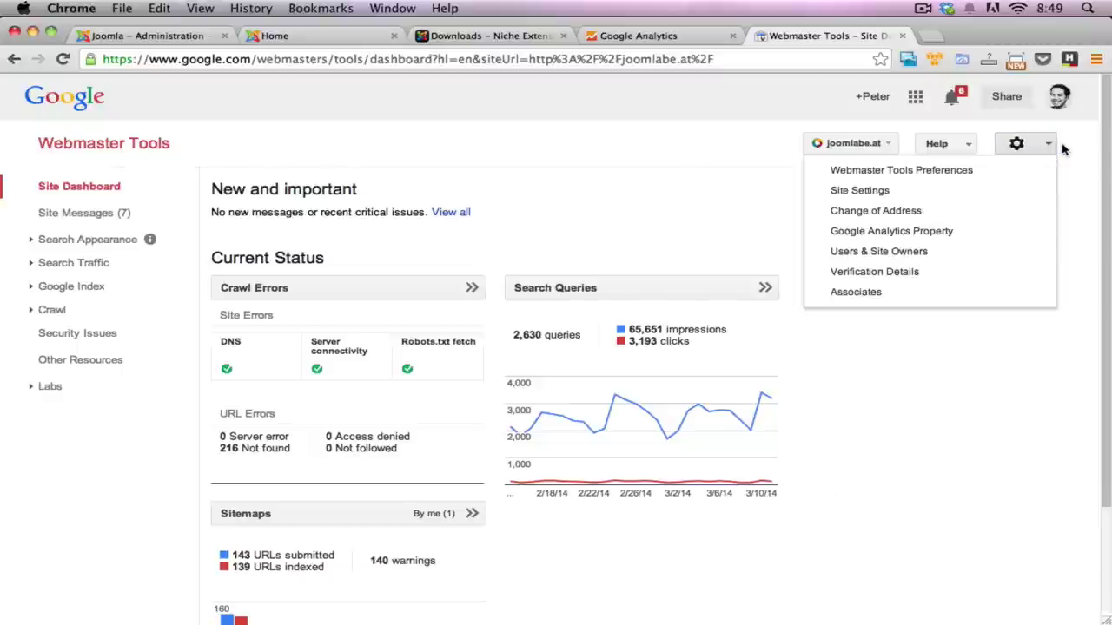
{"action": "left_click", "coordinate": [916, 272]}
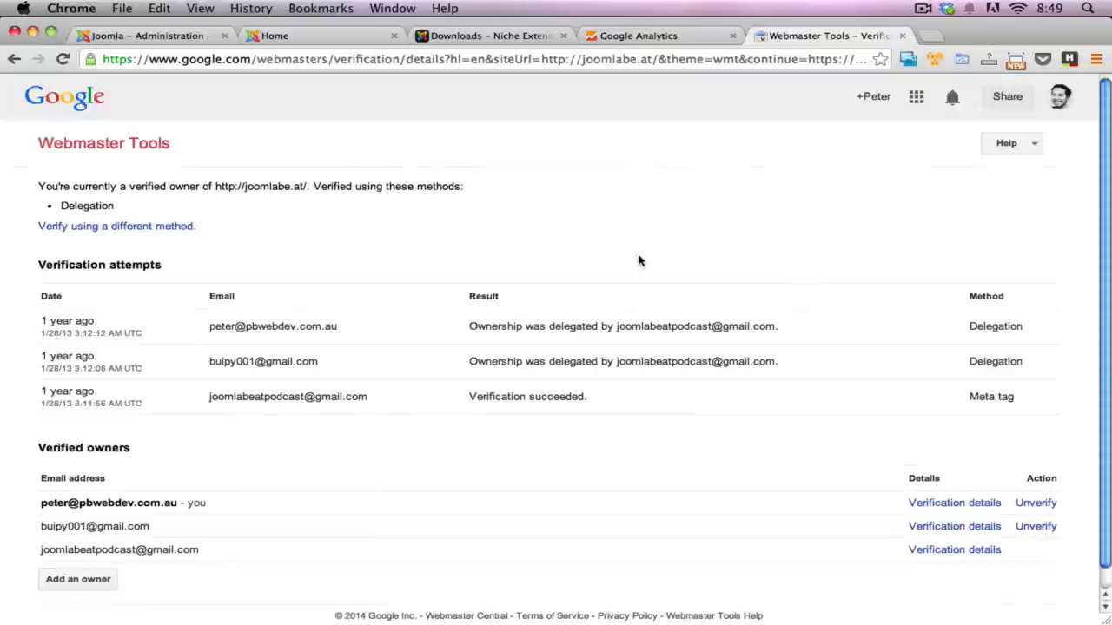
- Open the alternative verification methods for joomlabe.at and choose HTML tag to show the site's meta tag
{"action": "left_click", "coordinate": [72, 228]}
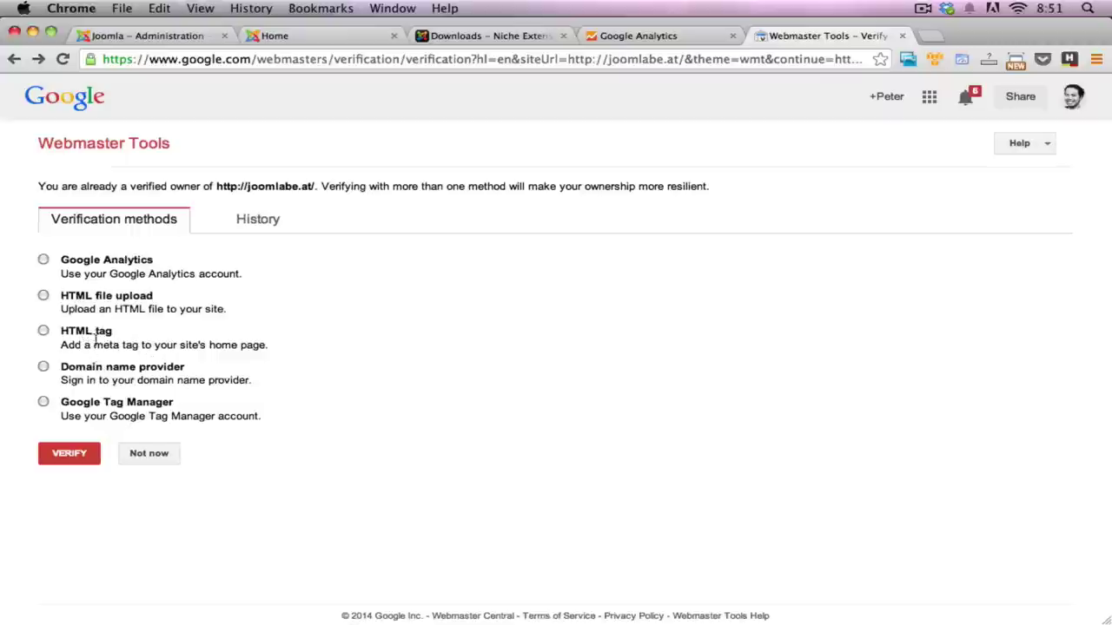
{"action": "left_click", "coordinate": [44, 333]}
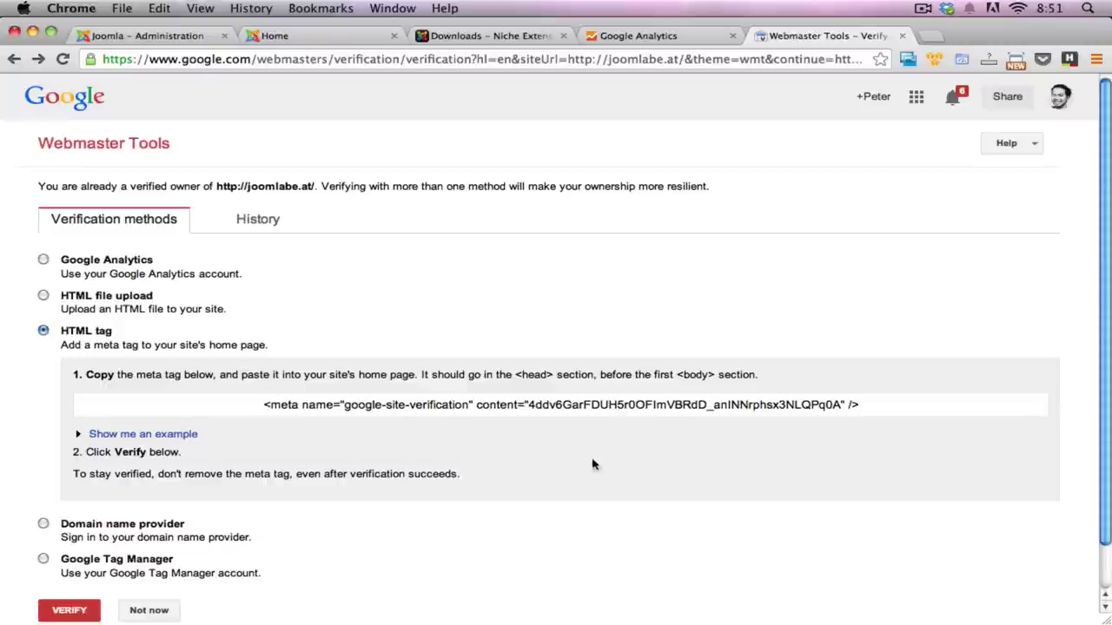
{"action": "left_click", "coordinate": [265, 405]}
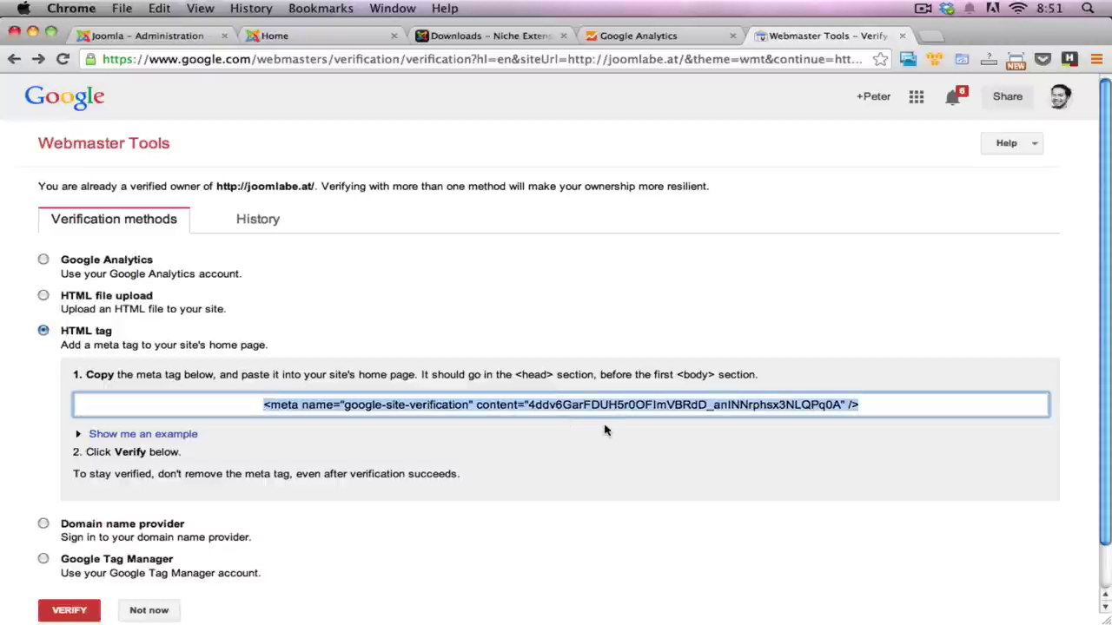
- Copy the complete google-site-verification meta tag of the HTML tag method
{"action": "left_click", "coordinate": [544, 410]}
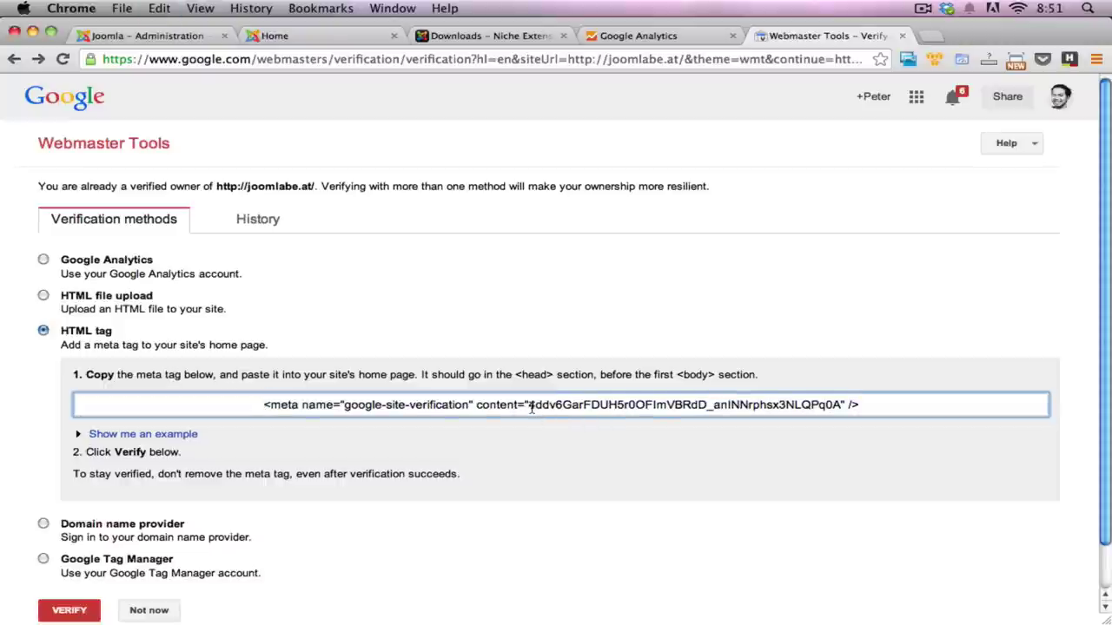
{"action": "left_click_drag", "start_coordinate": [532, 407], "coordinate": [837, 410]}
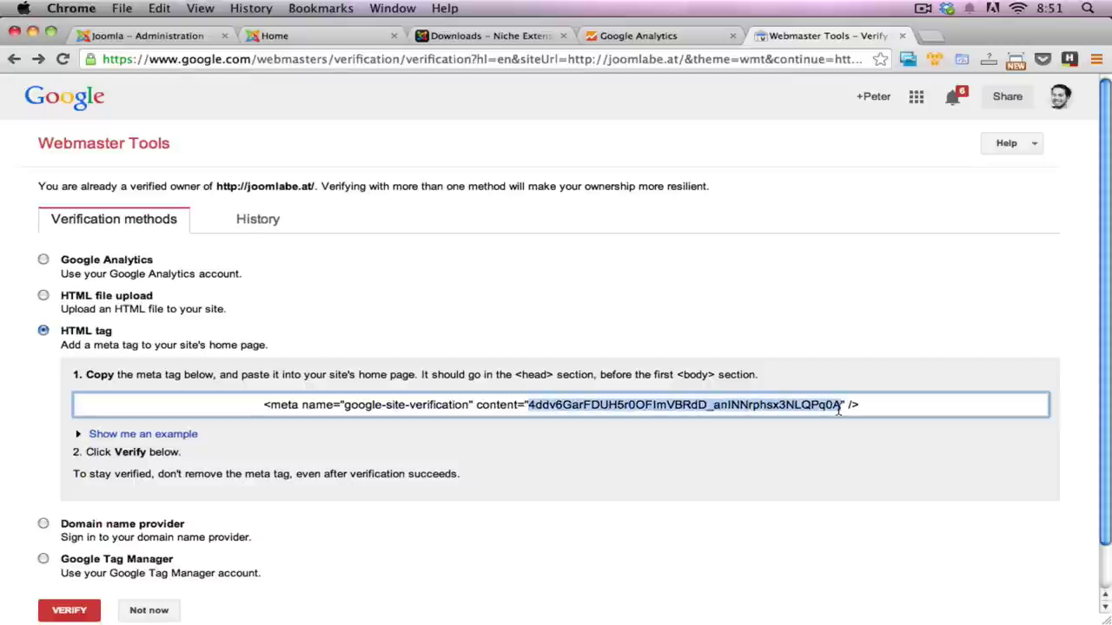
{"action": "triple_click", "coordinate": [839, 410]}
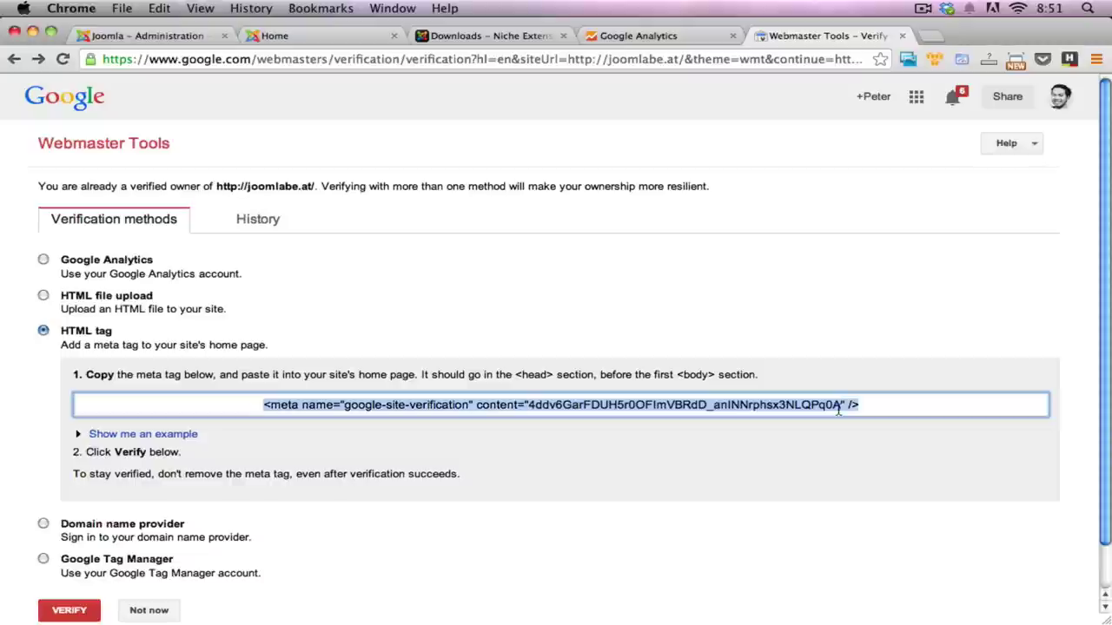
{"action": "triple_click", "coordinate": [378, 406]}
{"action": "key", "text": "super+c"}
- Paste the meta tag into the browser's address field and copy only the verification code from its content attribute
{"action": "left_click", "coordinate": [363, 61]}
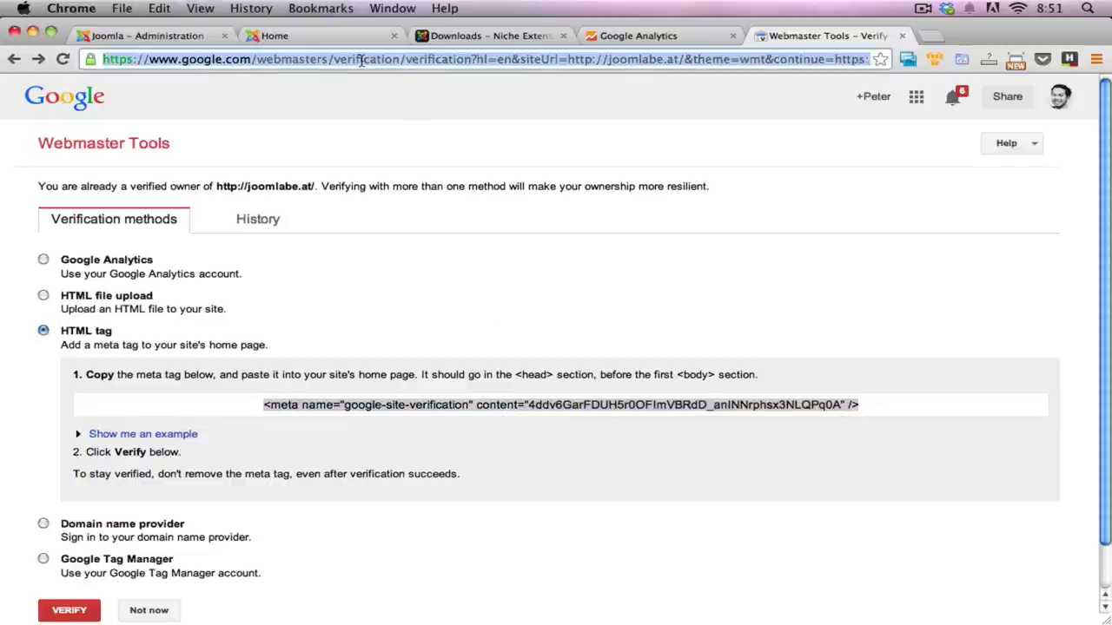
{"action": "key", "text": "super+v"}
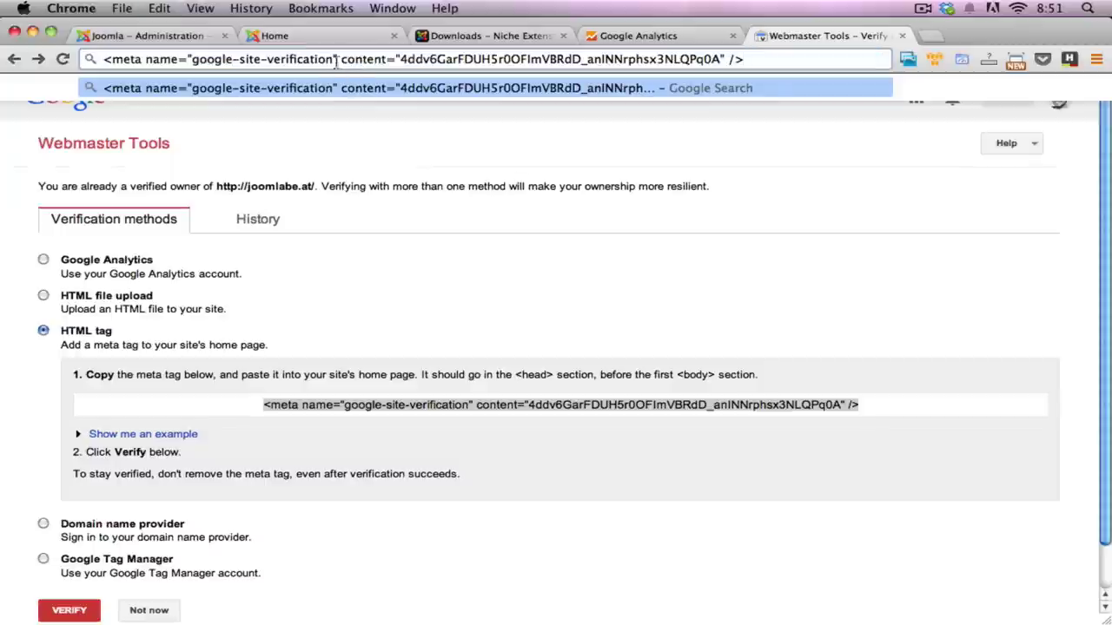
{"action": "left_click", "coordinate": [390, 153]}
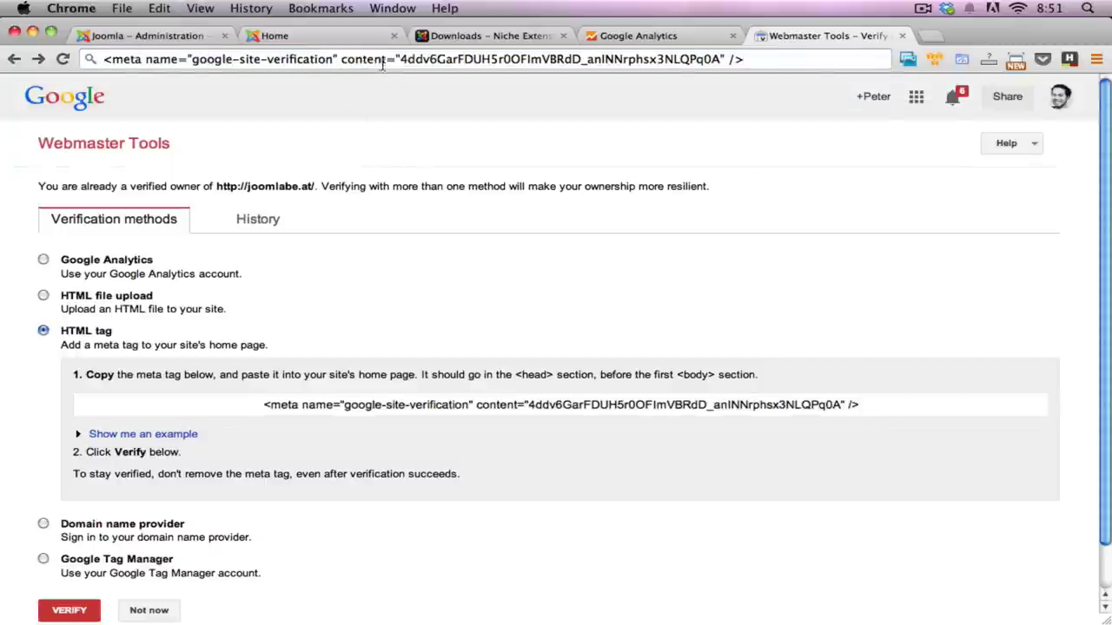
{"action": "left_click_drag", "start_coordinate": [400, 60], "coordinate": [709, 60]}
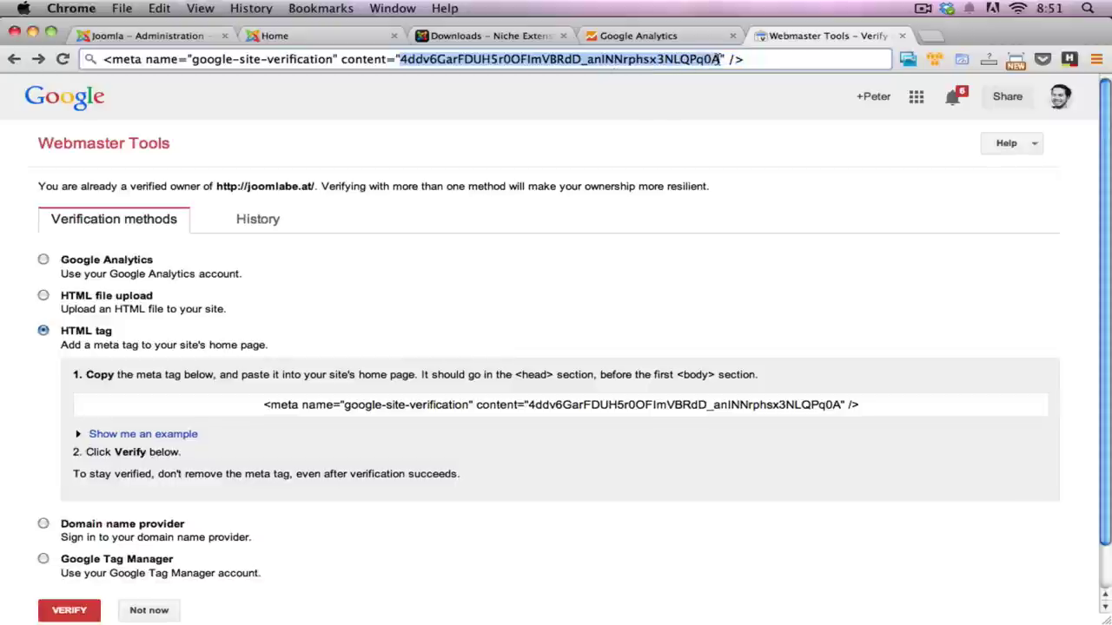
{"action": "key", "text": "super+c"}
- Return to the Joomla administration and paste the verification code into the plugin's Webmaster tools verification field
{"action": "left_click", "coordinate": [177, 39]}
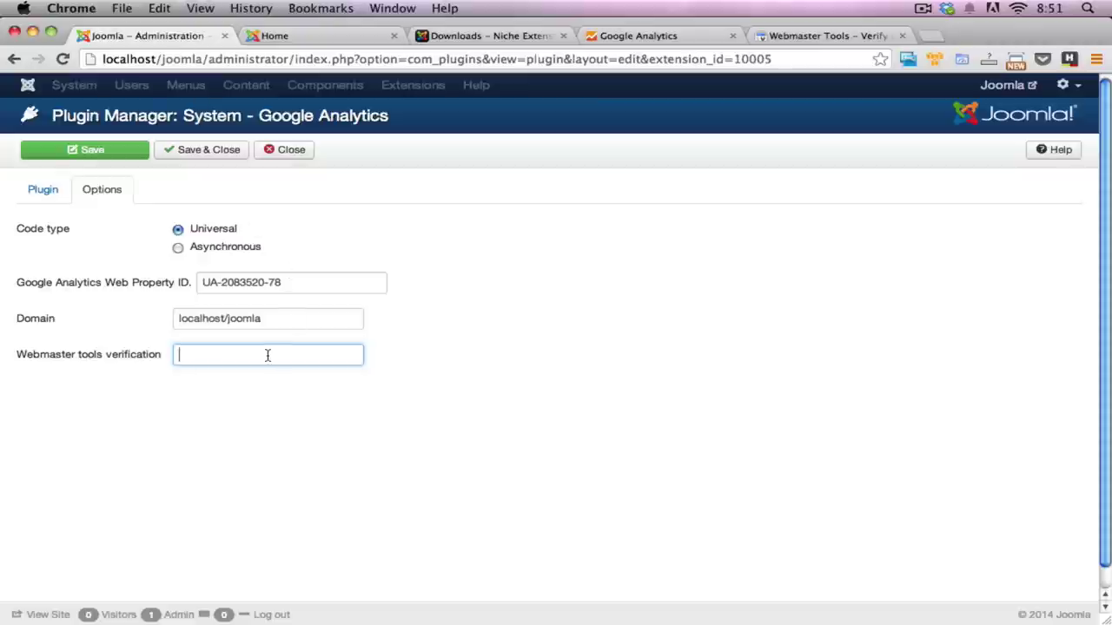
{"action": "key", "text": "super+v"}
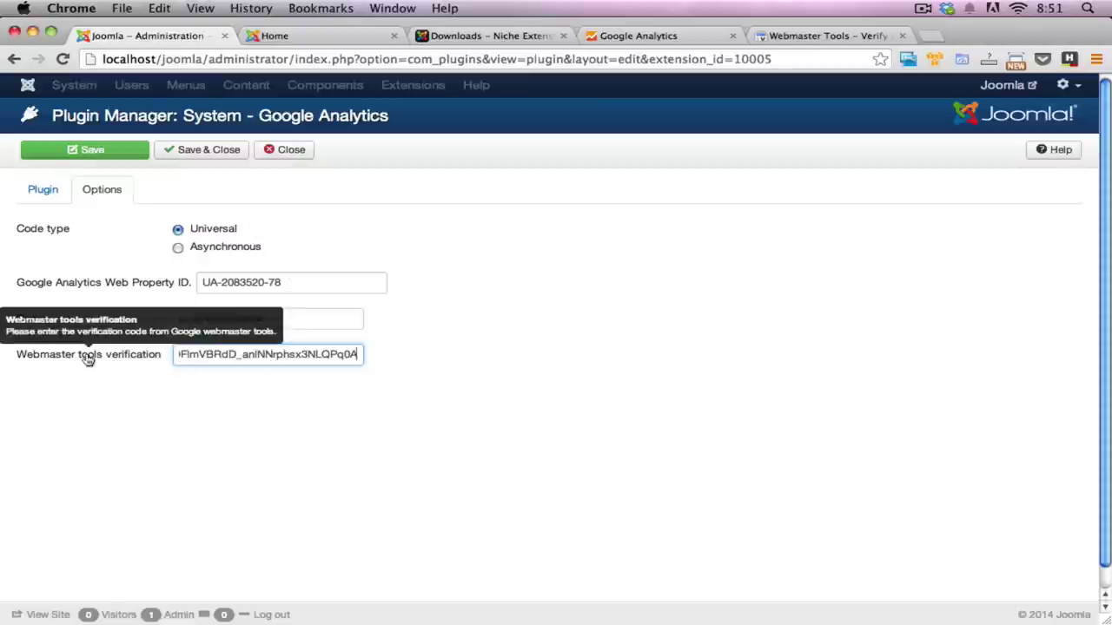
{"action": "left_click_drag", "start_coordinate": [236, 359], "coordinate": [125, 359]}
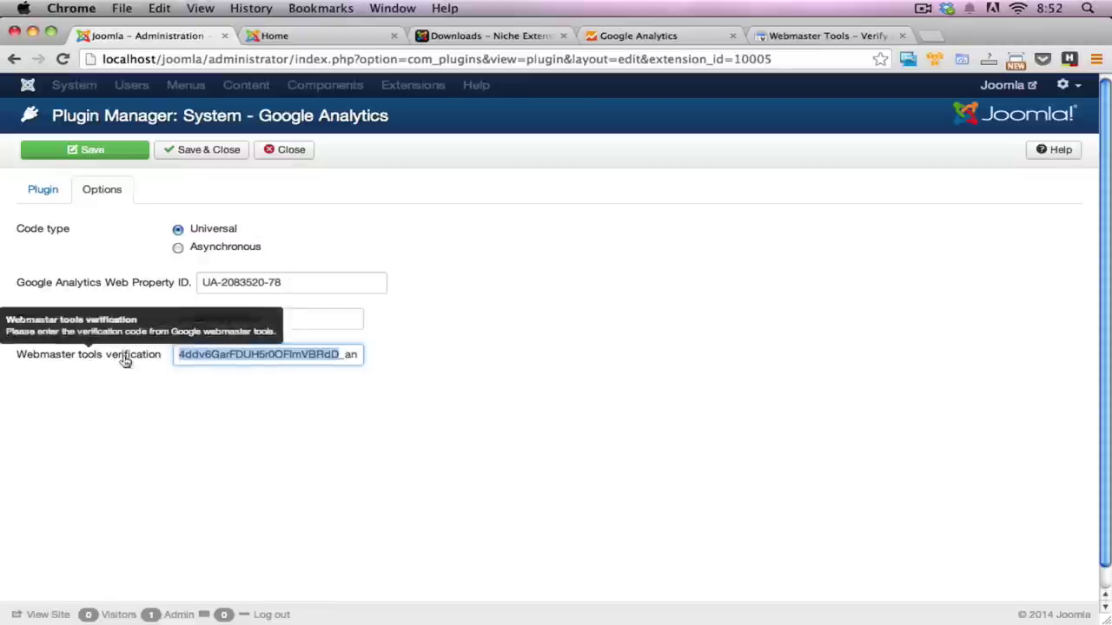
{"action": "left_click_drag", "start_coordinate": [290, 359], "coordinate": [402, 355]}
{"action": "left_click", "coordinate": [490, 365]}
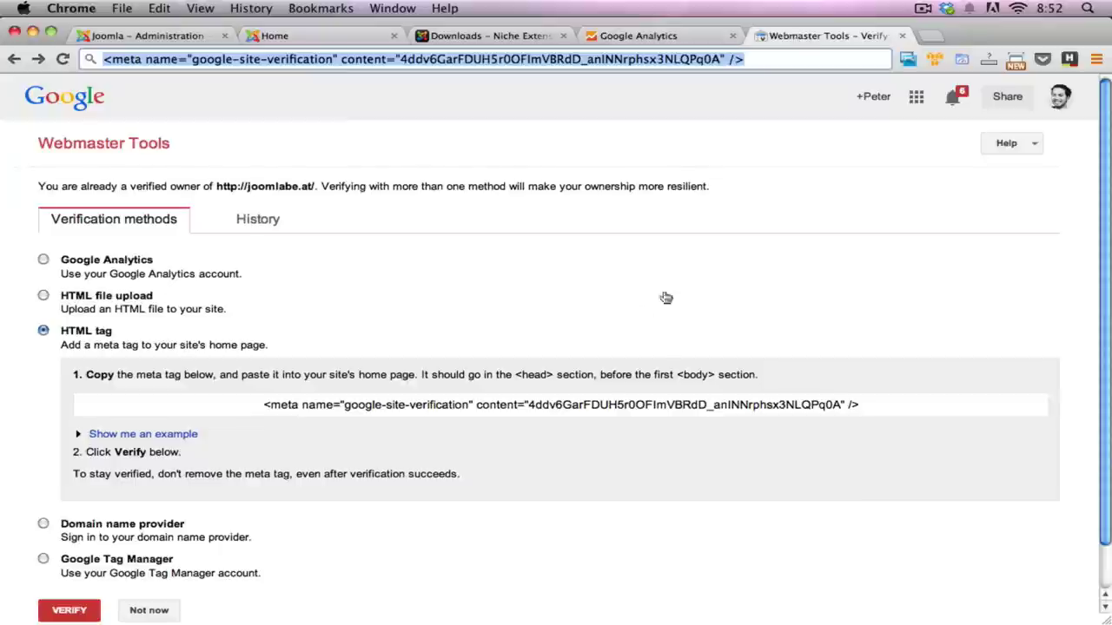
- Examine the final Verify option of the HTML tag method in Webmaster Tools alongside the plugin's options in Joomla
{"action": "scroll", "coordinate": [665, 298], "scroll_direction": "down", "scroll_amount": 2}
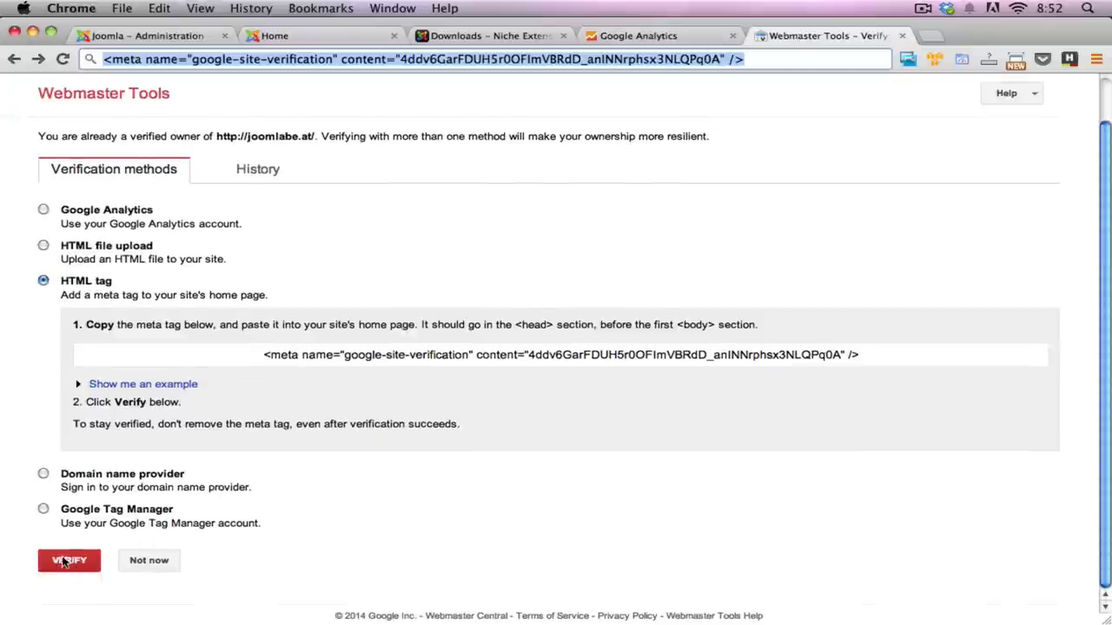
{"action": "scroll", "coordinate": [307, 390], "scroll_direction": "up", "scroll_amount": 2}
{"action": "scroll", "coordinate": [369, 322], "scroll_direction": "down", "scroll_amount": 2}
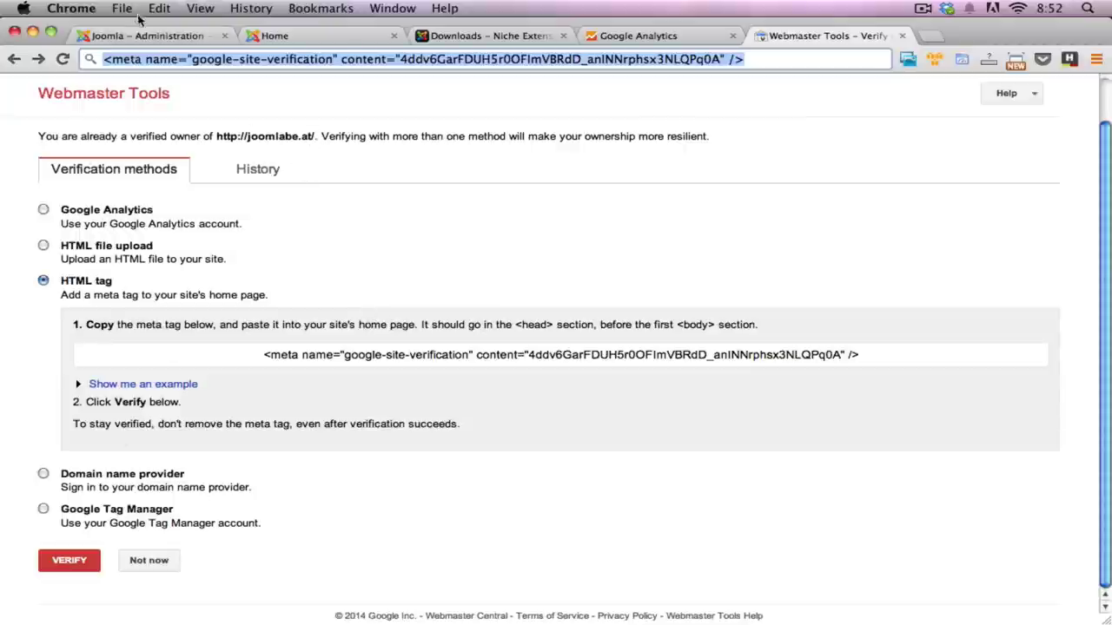
{"action": "left_click", "coordinate": [144, 40]}
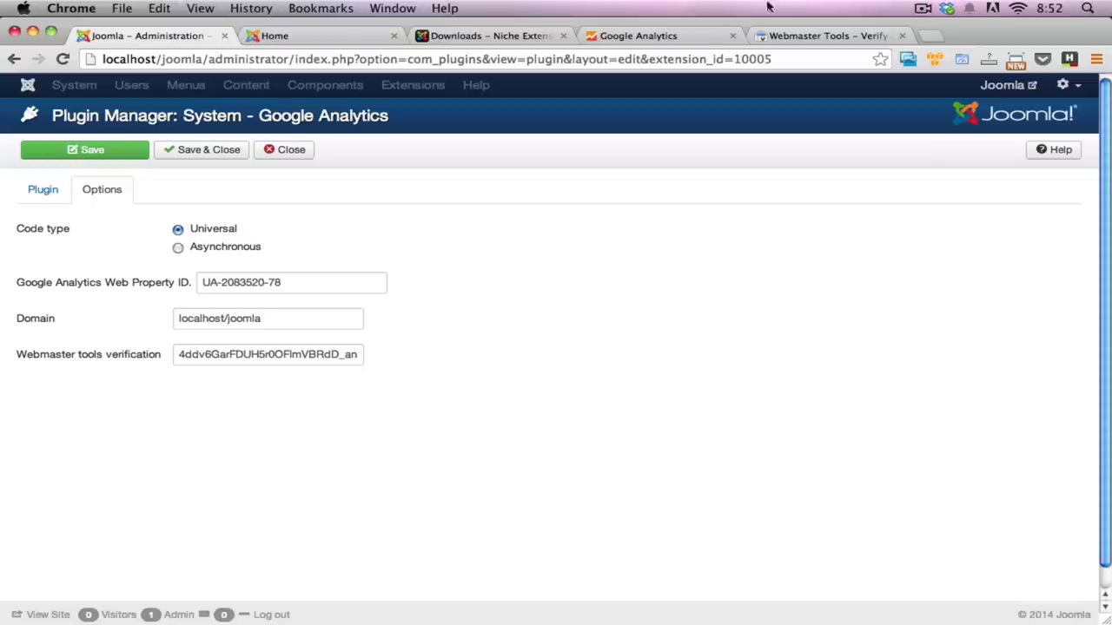
{"action": "left_click", "coordinate": [770, 37]}
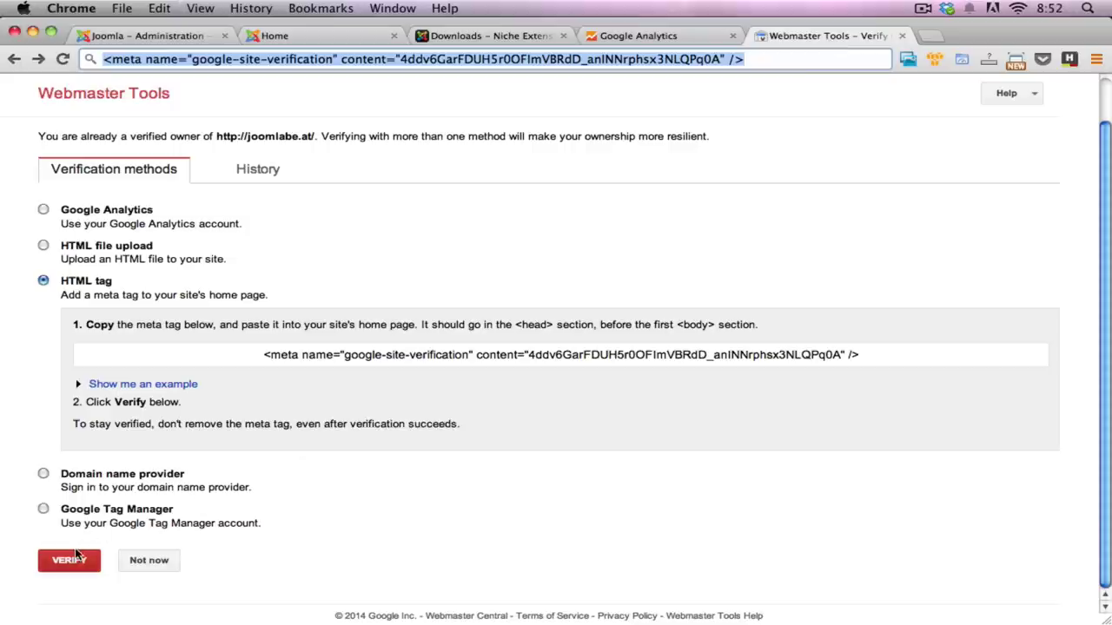
- Return to the plugin options in Joomla, review the verification field and save the Google Analytics plugin
{"action": "key", "text": "super+1"}
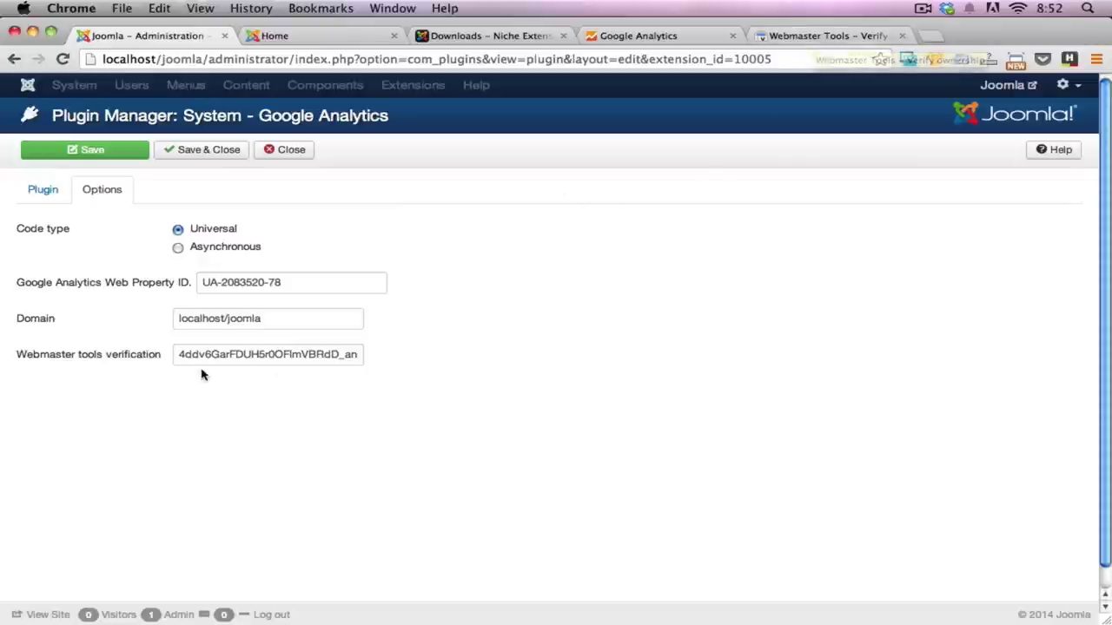
{"action": "left_click_drag", "start_coordinate": [186, 355], "coordinate": [415, 362]}
{"action": "left_click", "coordinate": [415, 362]}
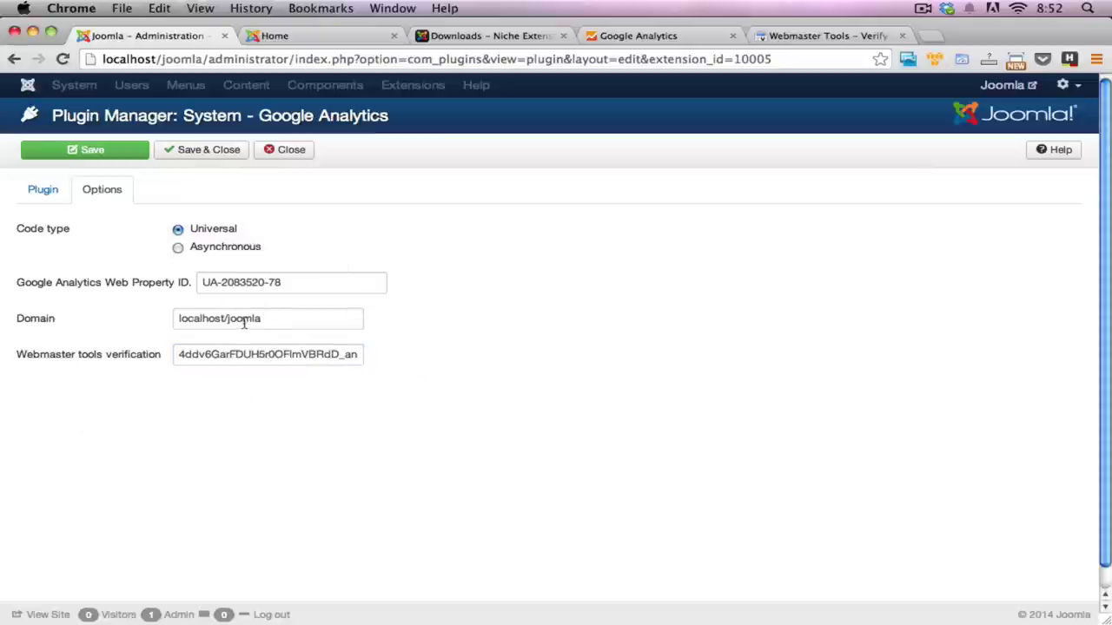
{"action": "left_click", "coordinate": [97, 155]}
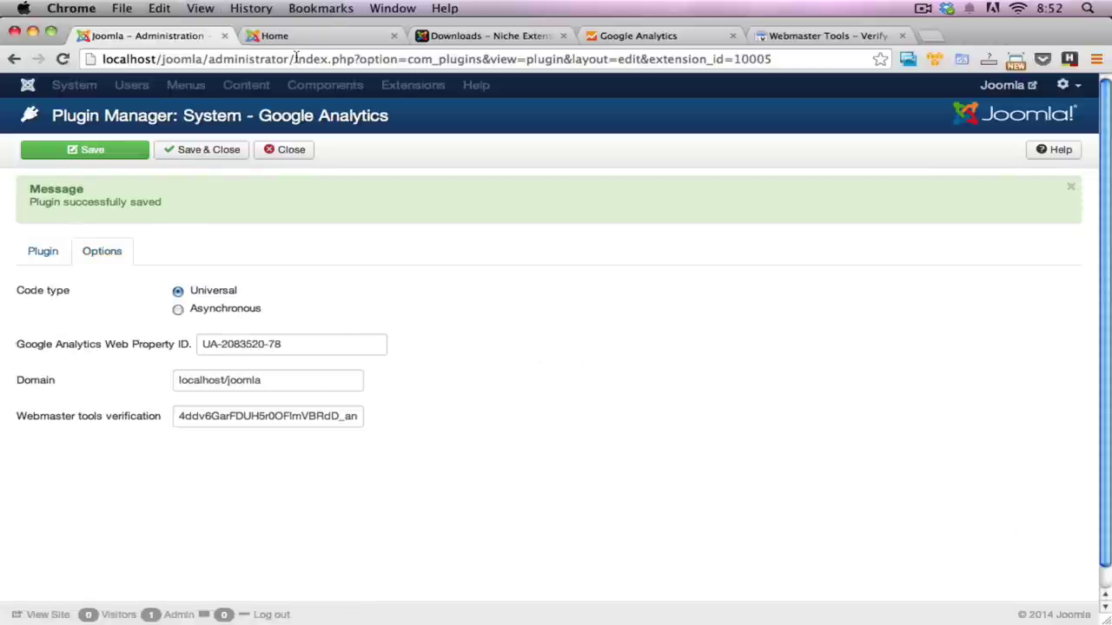
- Reload the Joomla site's front-end home page and open its page source
{"action": "left_click", "coordinate": [278, 35]}
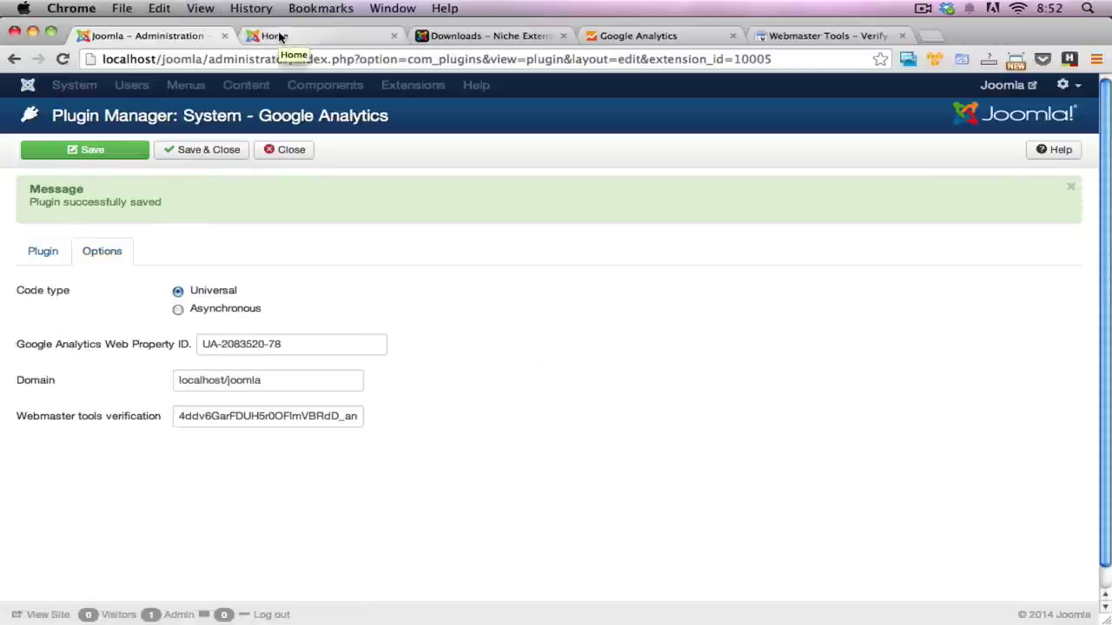
{"action": "left_click", "coordinate": [97, 180]}
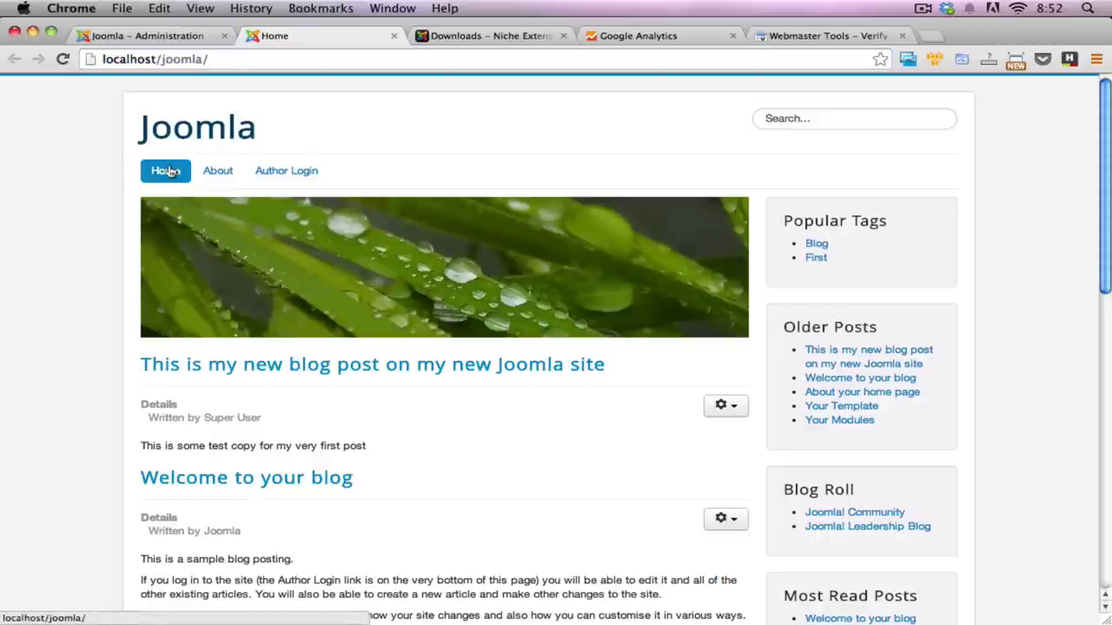
{"action": "left_click", "coordinate": [62, 59]}
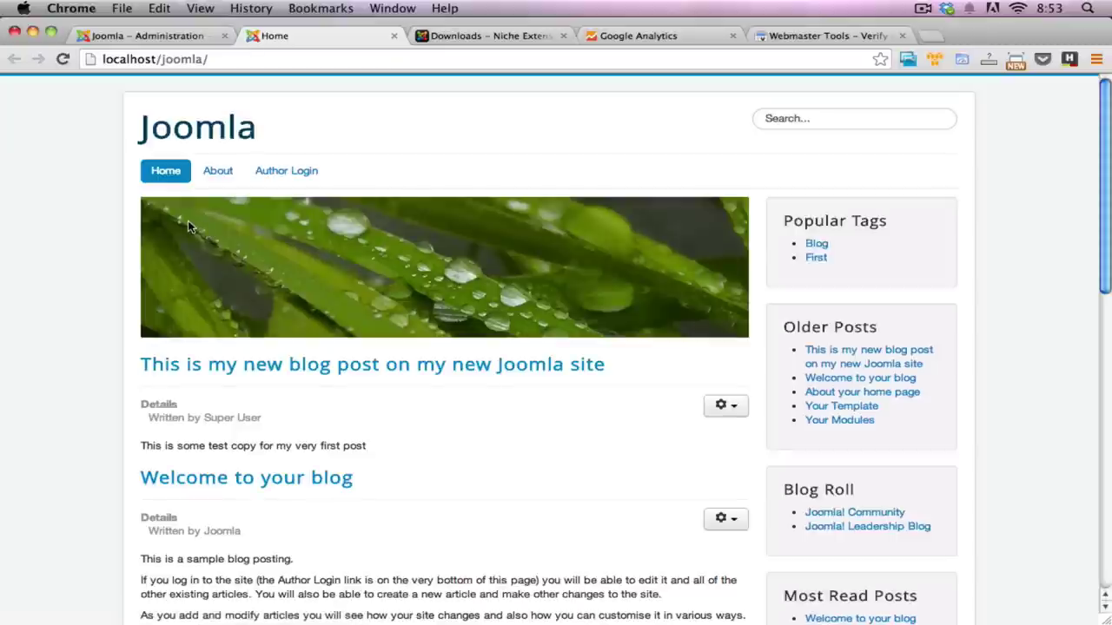
{"action": "right_click", "coordinate": [86, 178]}
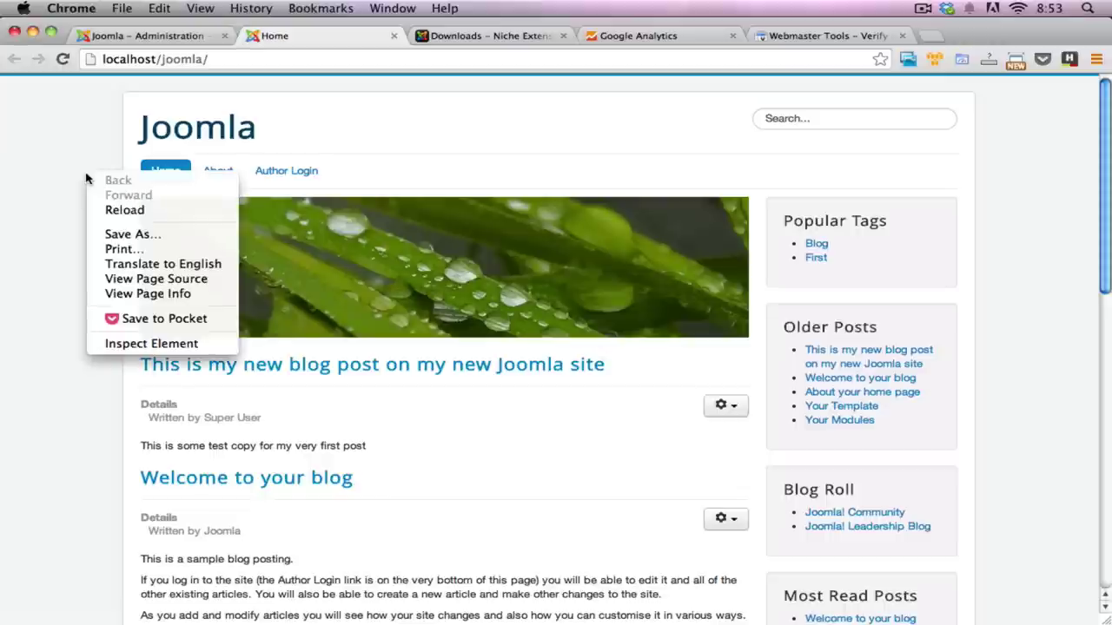
{"action": "left_click", "coordinate": [153, 279]}
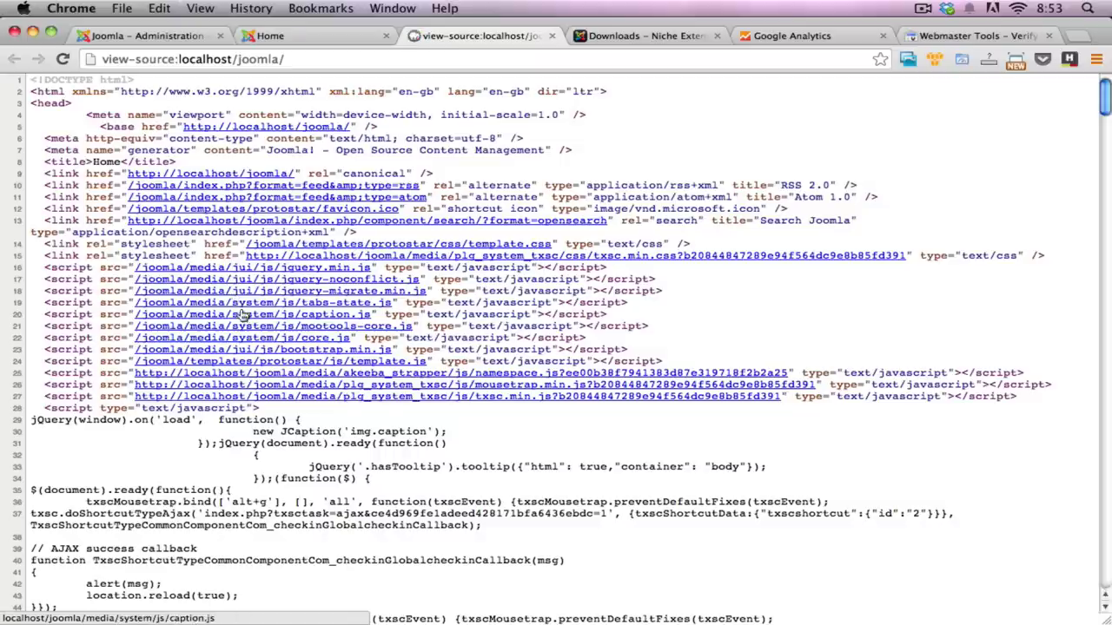
- Look through the head section of the page source down to the closing head tag
{"action": "left_click_drag", "start_coordinate": [73, 108], "coordinate": [85, 228]}
{"action": "scroll", "coordinate": [87, 222], "scroll_direction": "down", "scroll_amount": 3}
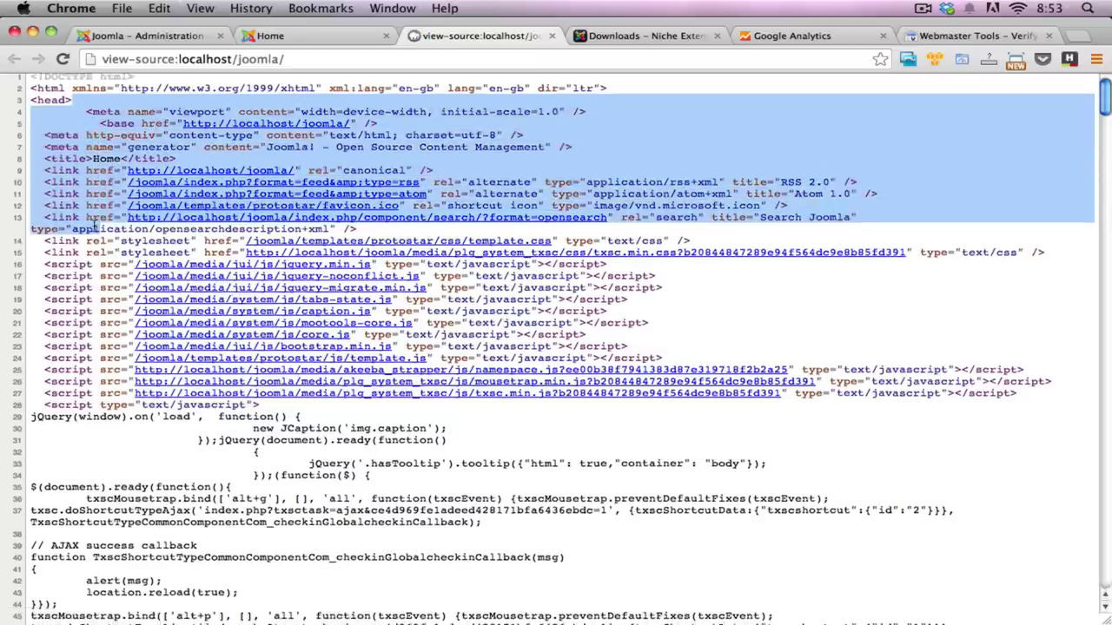
{"action": "scroll", "coordinate": [92, 222], "scroll_direction": "down", "scroll_amount": 8}
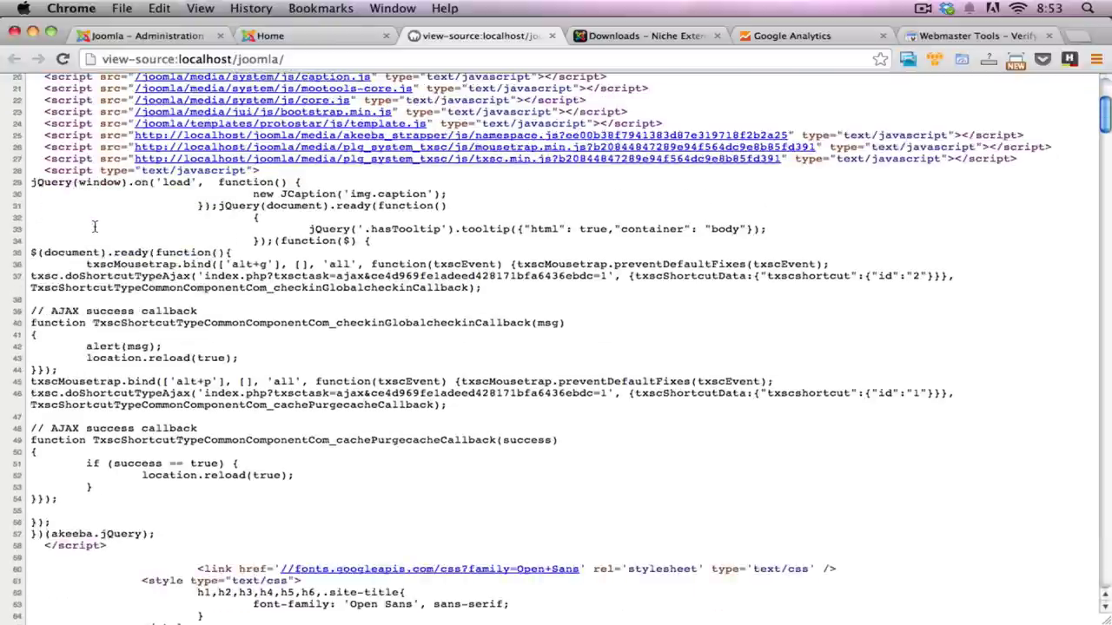
{"action": "scroll", "coordinate": [98, 231], "scroll_direction": "down", "scroll_amount": 6}
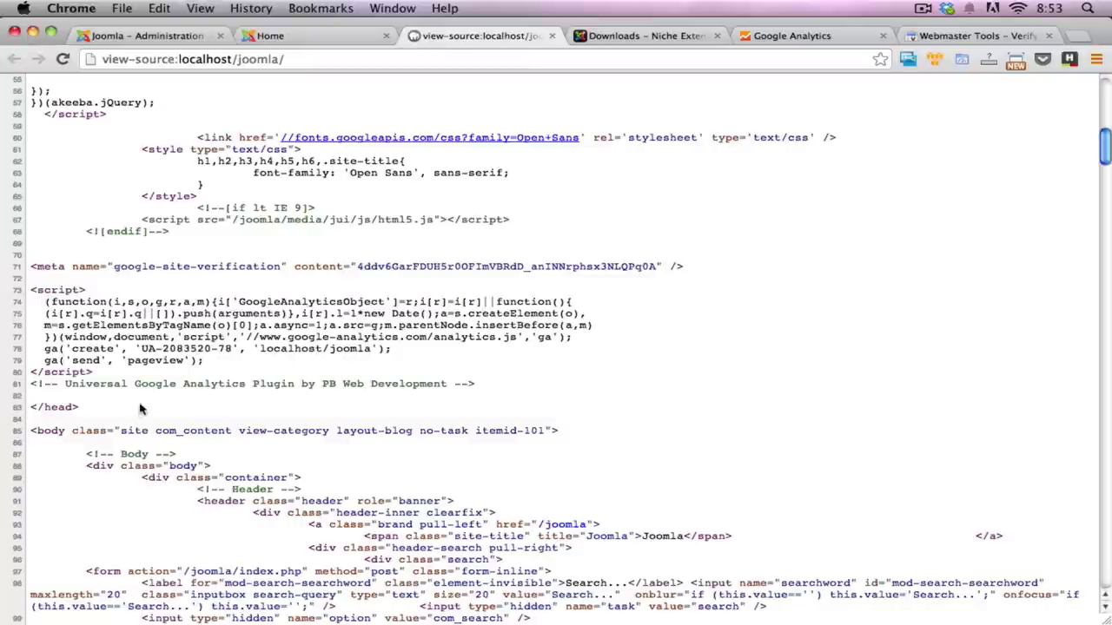
{"action": "left_click_drag", "start_coordinate": [78, 407], "coordinate": [30, 409]}
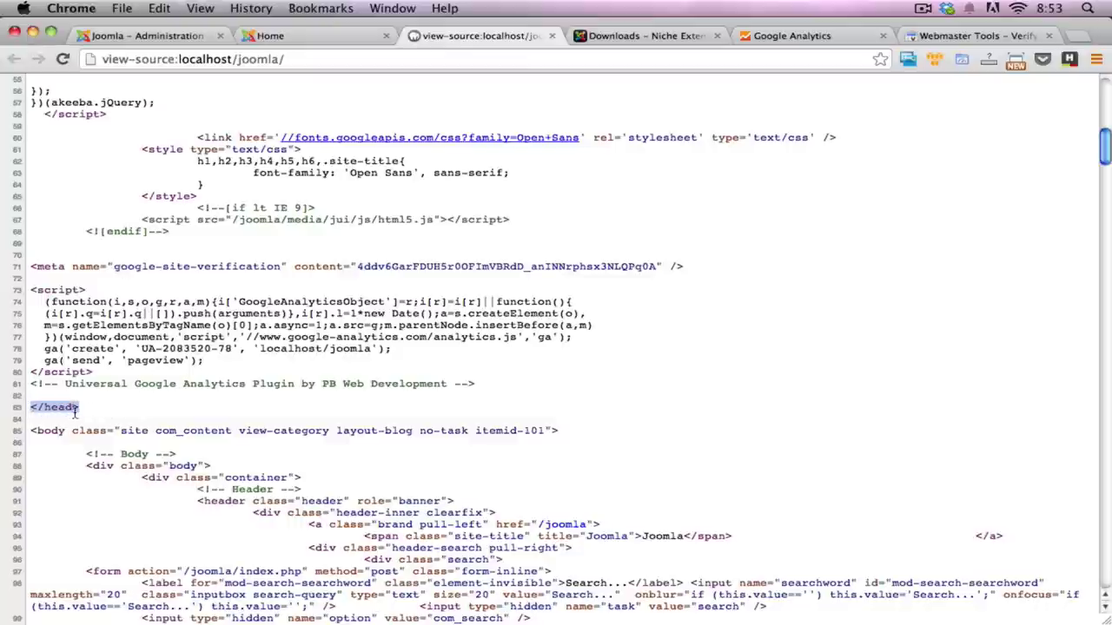
- Examine the Google Analytics script and the plugin's comment just above the closing head tag
{"action": "left_click", "coordinate": [102, 316]}
{"action": "left_click_drag", "start_coordinate": [32, 289], "coordinate": [163, 372]}
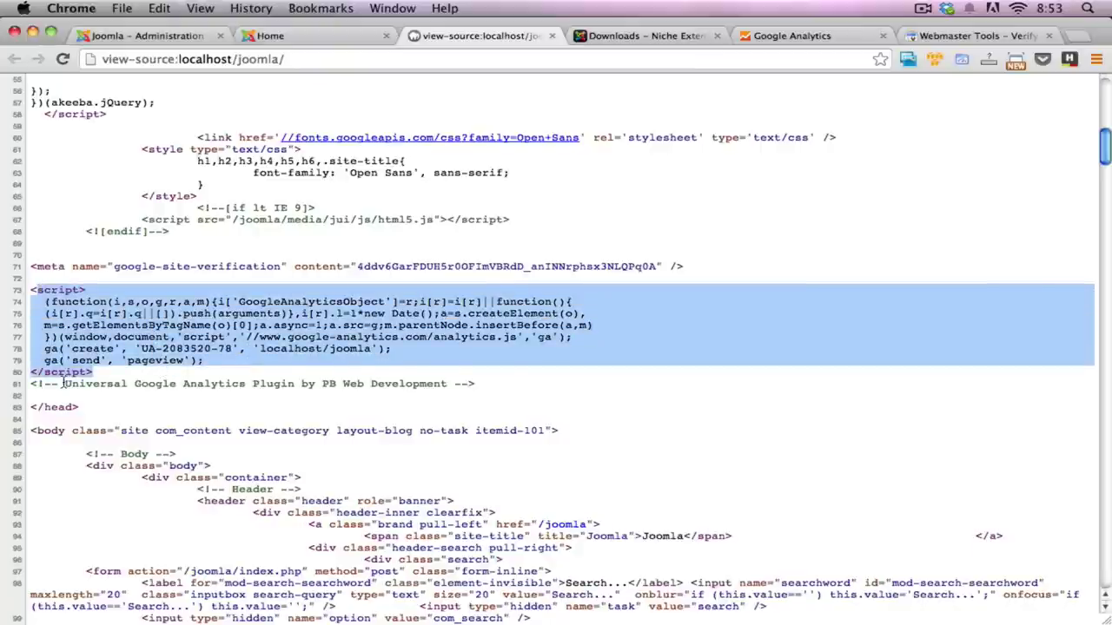
{"action": "left_click_drag", "start_coordinate": [63, 383], "coordinate": [393, 389]}
{"action": "left_click", "coordinate": [349, 382]}
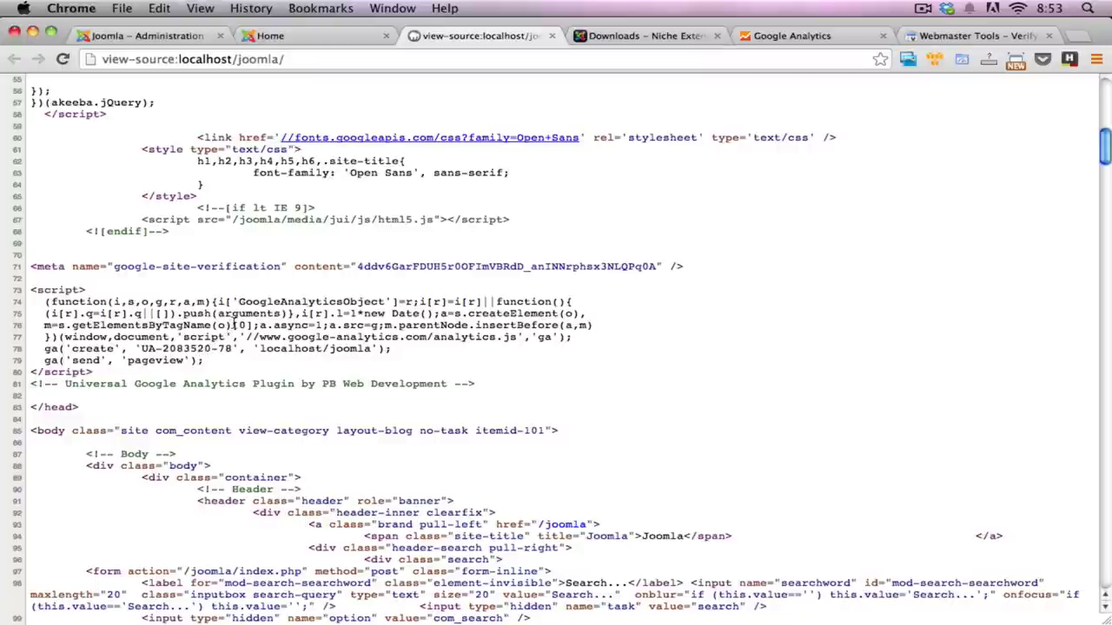
{"action": "left_click_drag", "start_coordinate": [103, 376], "coordinate": [24, 289]}
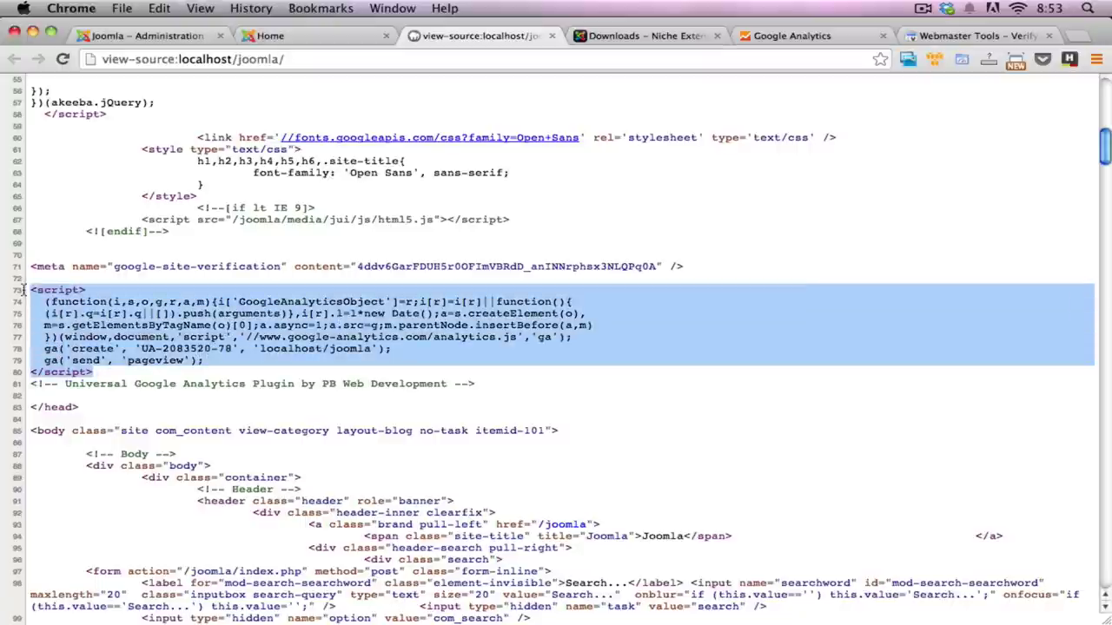
- Switch to Google Analytics and select the property's whole tracking code to compare it with the script in the page source
{"action": "left_click", "coordinate": [763, 35]}
{"action": "scroll", "coordinate": [613, 287], "scroll_direction": "down", "scroll_amount": 3}
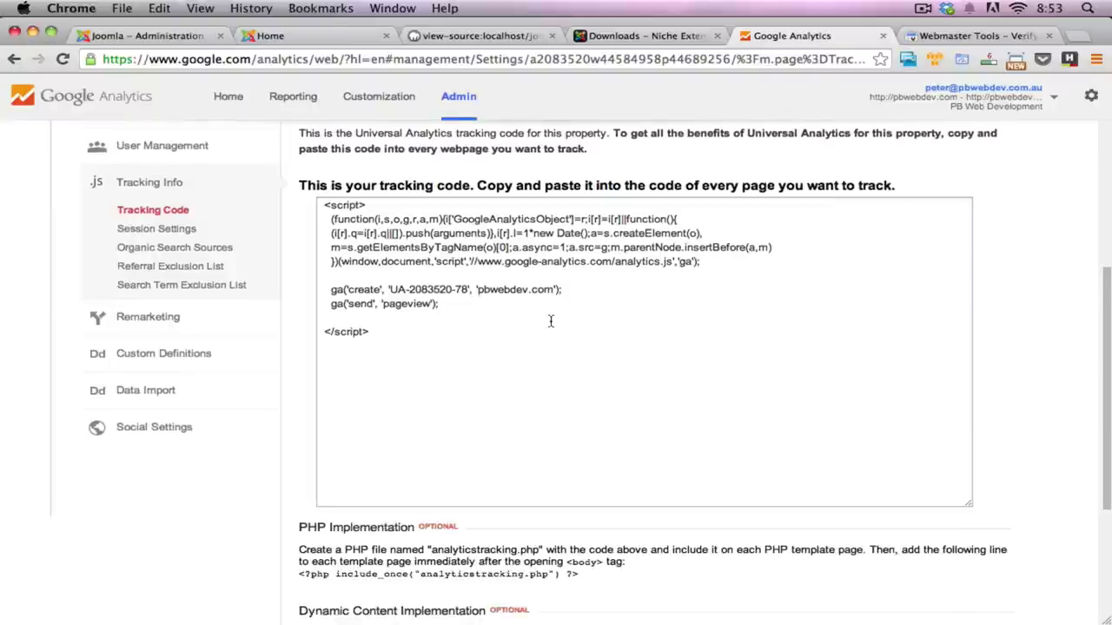
{"action": "left_click", "coordinate": [518, 323]}
{"action": "left_click", "coordinate": [411, 330]}
{"action": "left_click", "coordinate": [431, 325]}
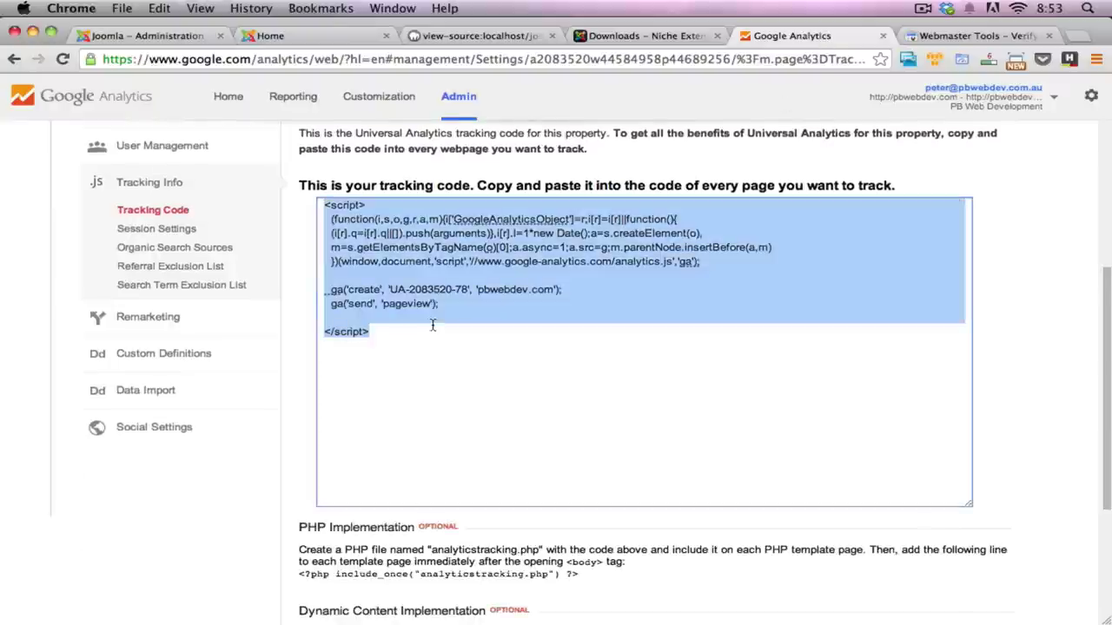
- Return to the home page's source and select the domain value in the Google Analytics script's create call
{"action": "left_click", "coordinate": [344, 278]}
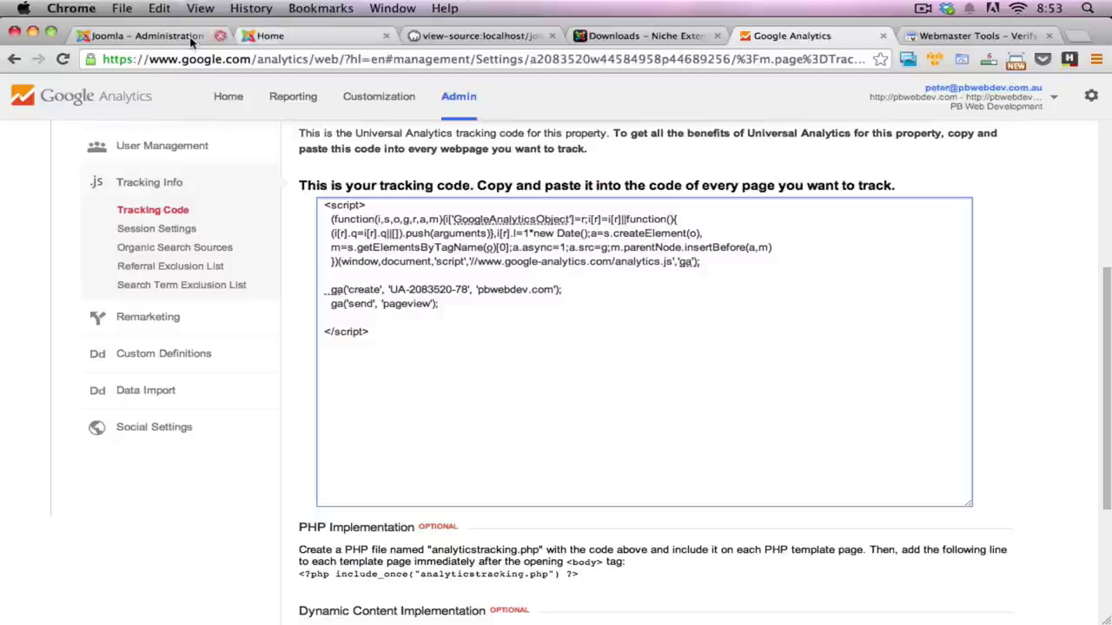
{"action": "left_click", "coordinate": [485, 36]}
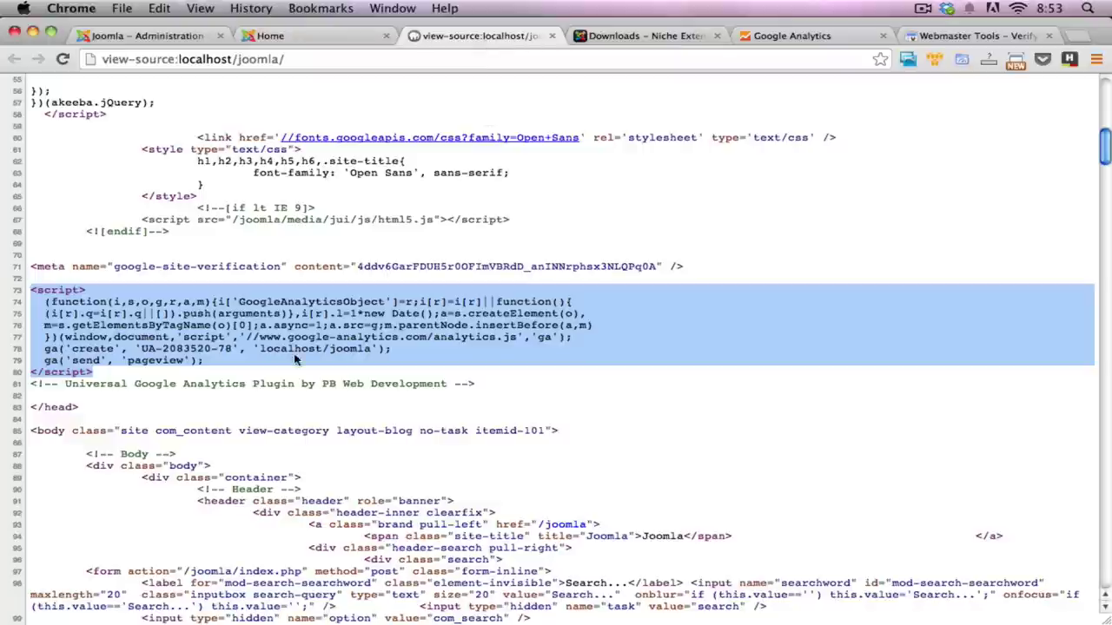
{"action": "left_click", "coordinate": [156, 365]}
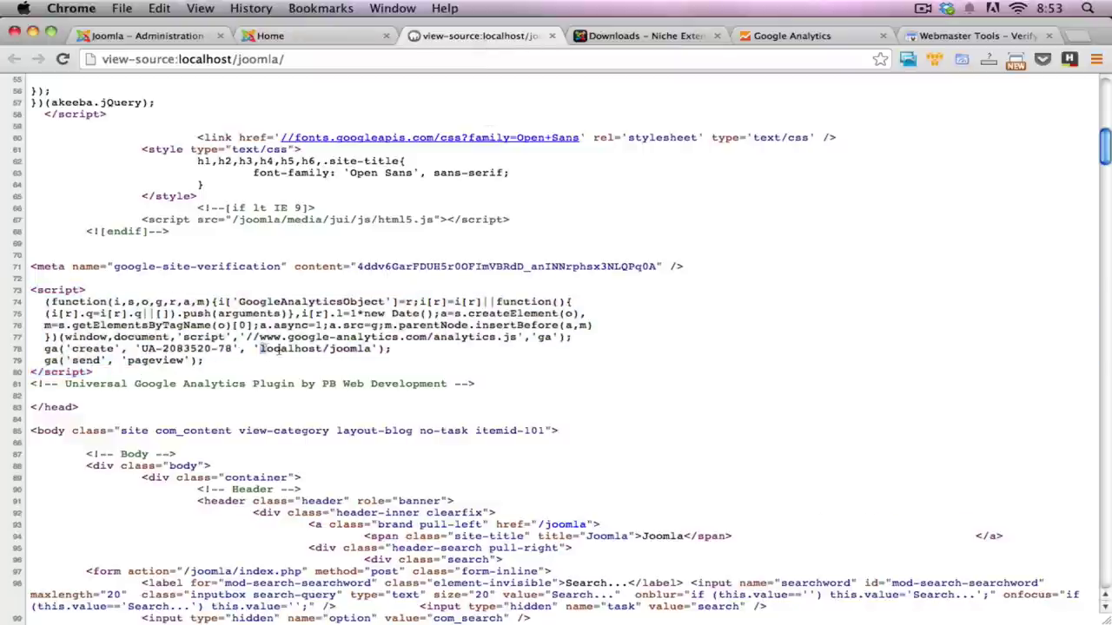
{"action": "left_click_drag", "start_coordinate": [260, 350], "coordinate": [373, 350]}
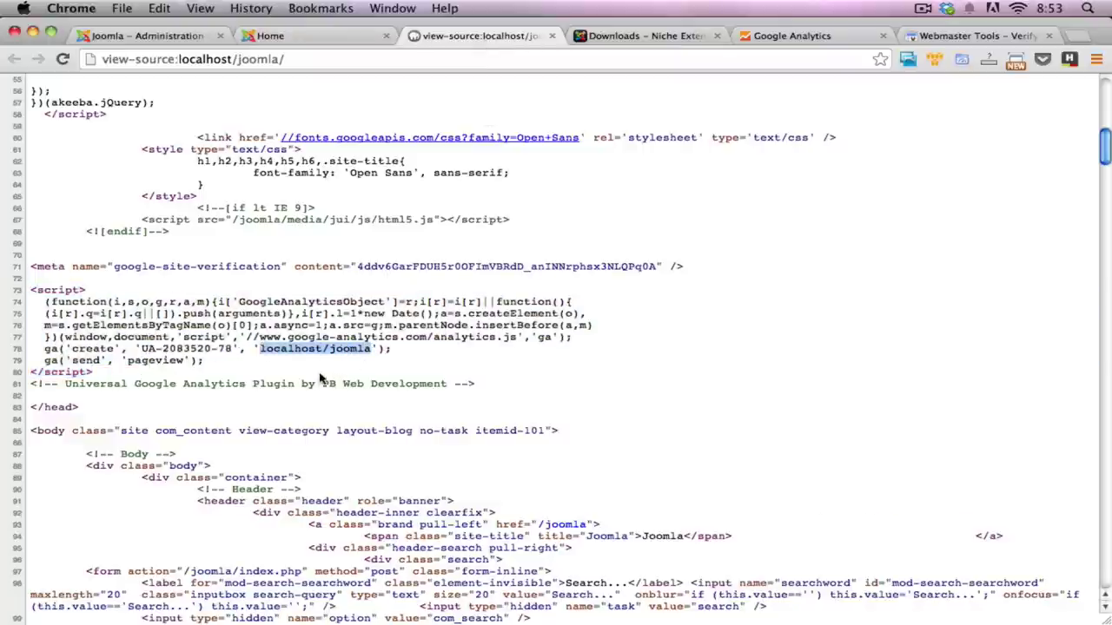
- Examine the google-site-verification meta tag above the script and select the verification code in its content attribute
{"action": "left_click", "coordinate": [111, 309]}
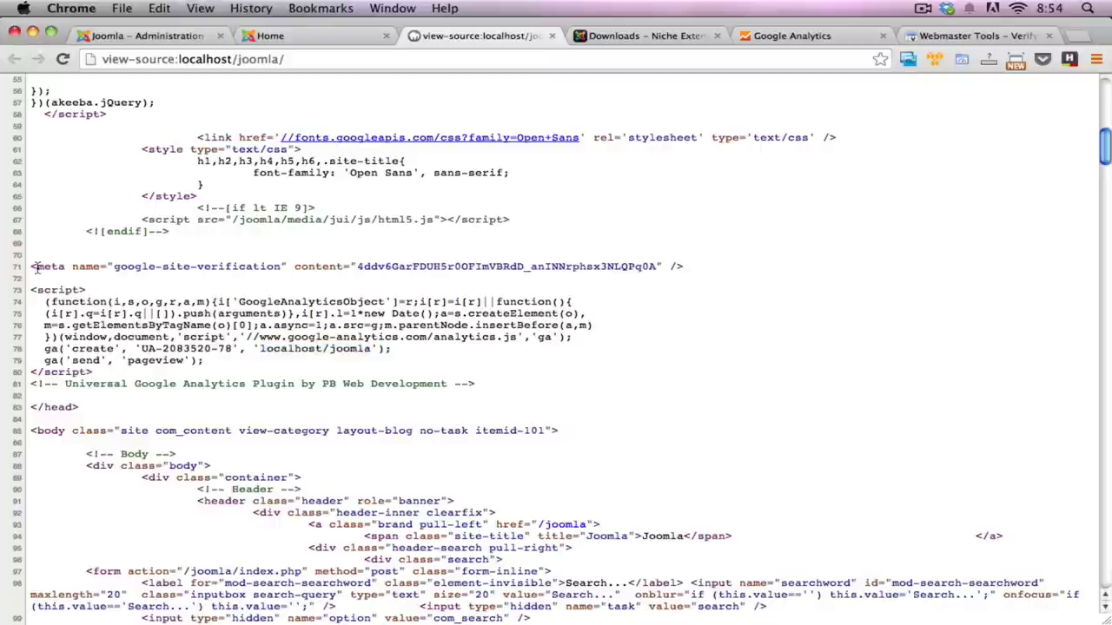
{"action": "left_click_drag", "start_coordinate": [35, 268], "coordinate": [533, 270]}
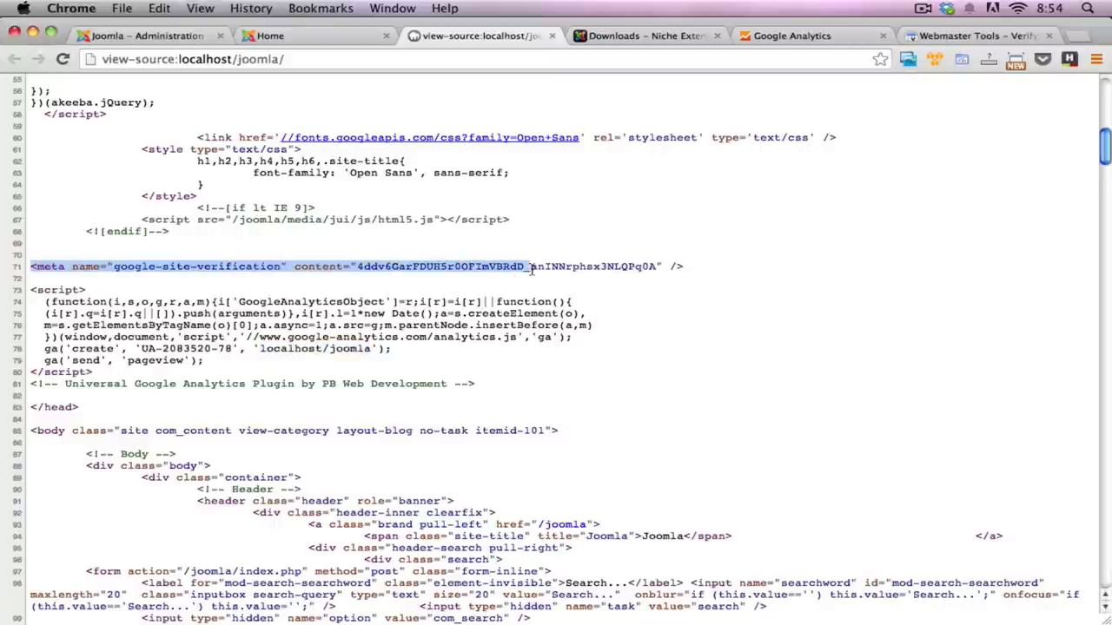
{"action": "left_click", "coordinate": [414, 290]}
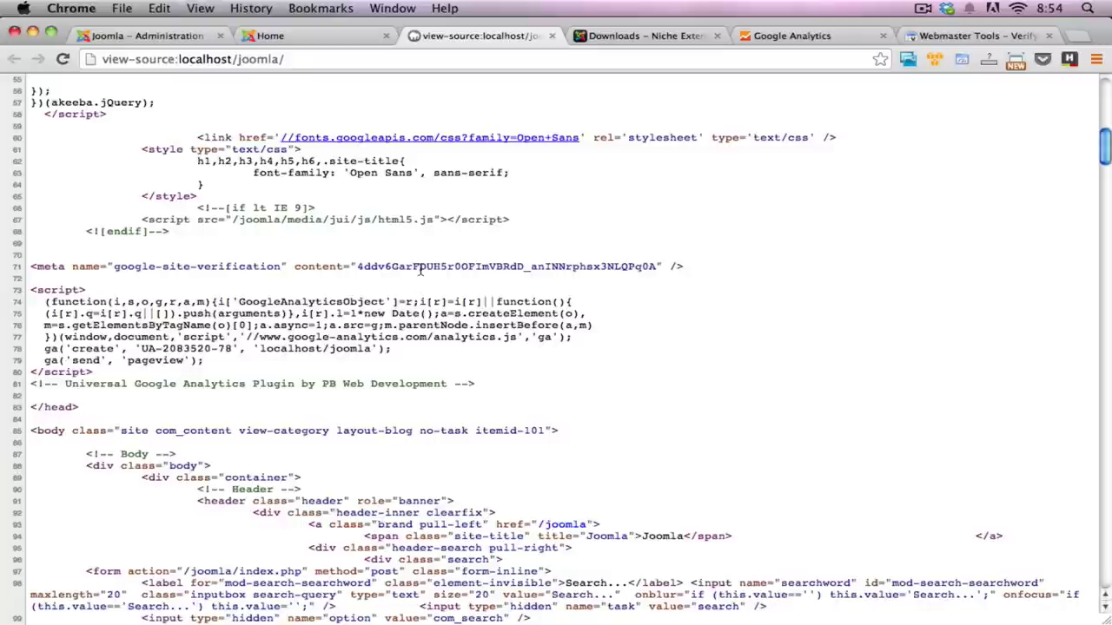
{"action": "triple_click", "coordinate": [410, 269]}
{"action": "left_click", "coordinate": [361, 268]}
{"action": "left_click_drag", "start_coordinate": [360, 268], "coordinate": [653, 268]}
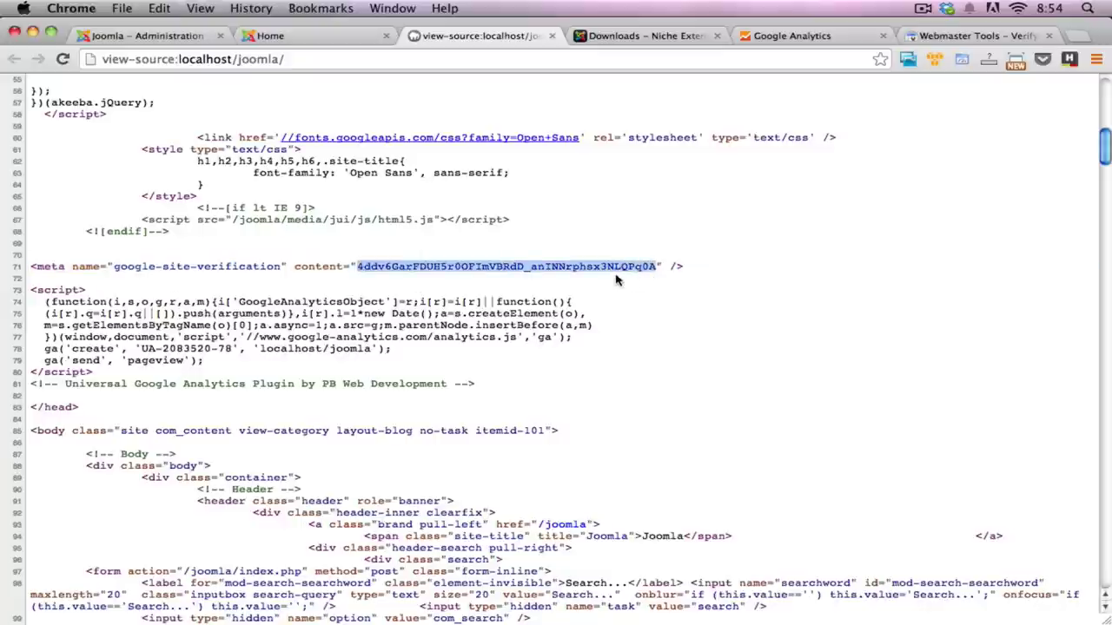